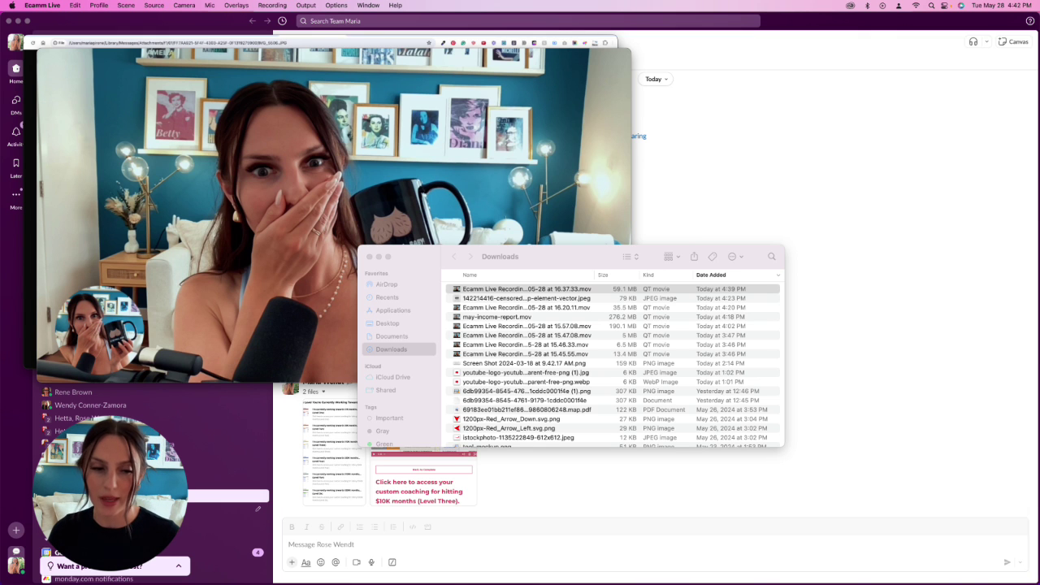
- Switch to the SamCart dashboard in the browser and show the revenue figures for All Time
{"action": "left_click", "coordinate": [369, 569]}
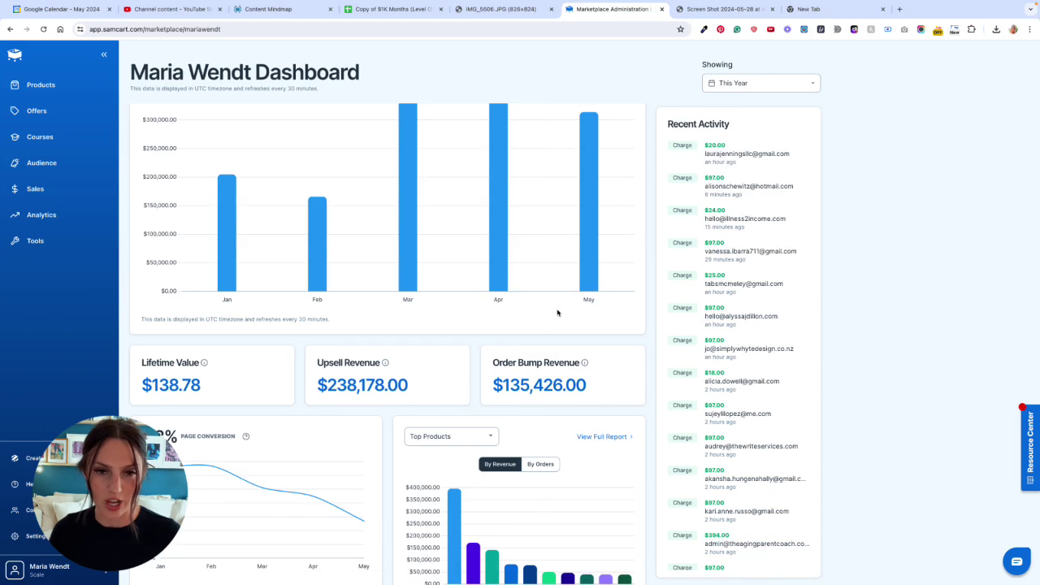
{"action": "scroll", "coordinate": [545, 266], "scroll_direction": "up", "scroll_amount": 5}
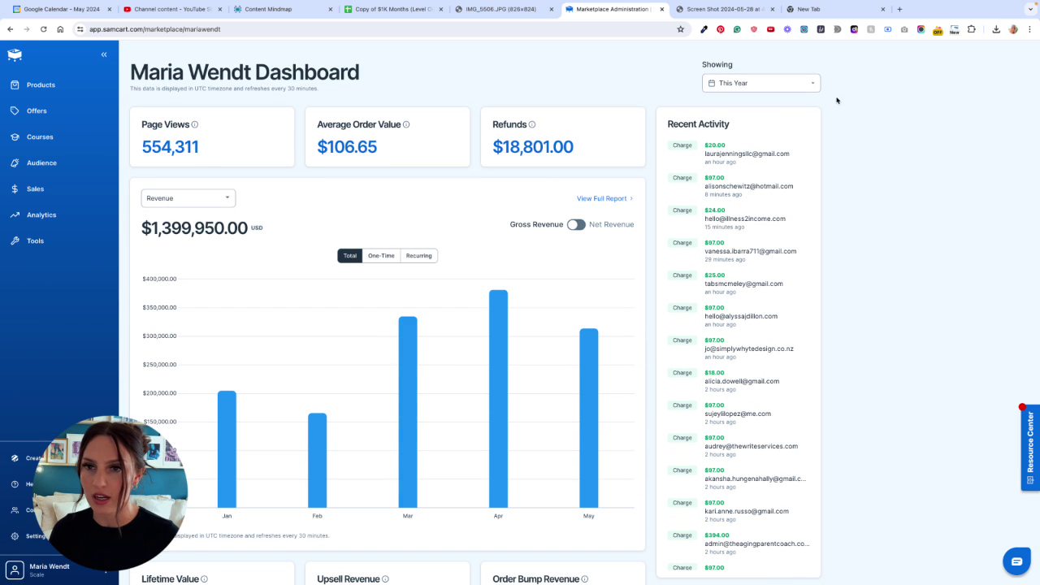
{"action": "left_click", "coordinate": [808, 85]}
{"action": "scroll", "coordinate": [693, 231], "scroll_direction": "down", "scroll_amount": 3}
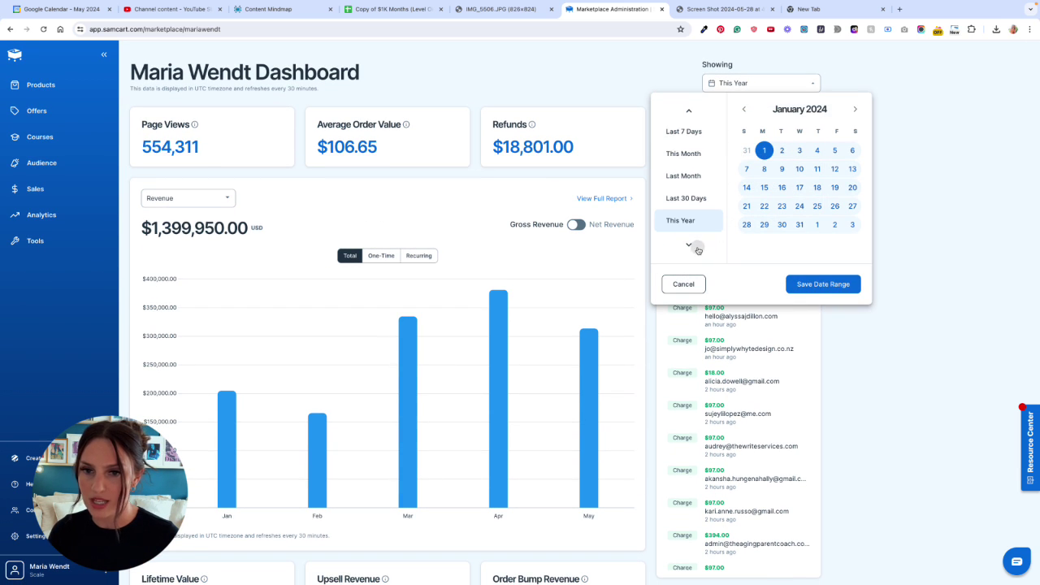
{"action": "left_click", "coordinate": [691, 244]}
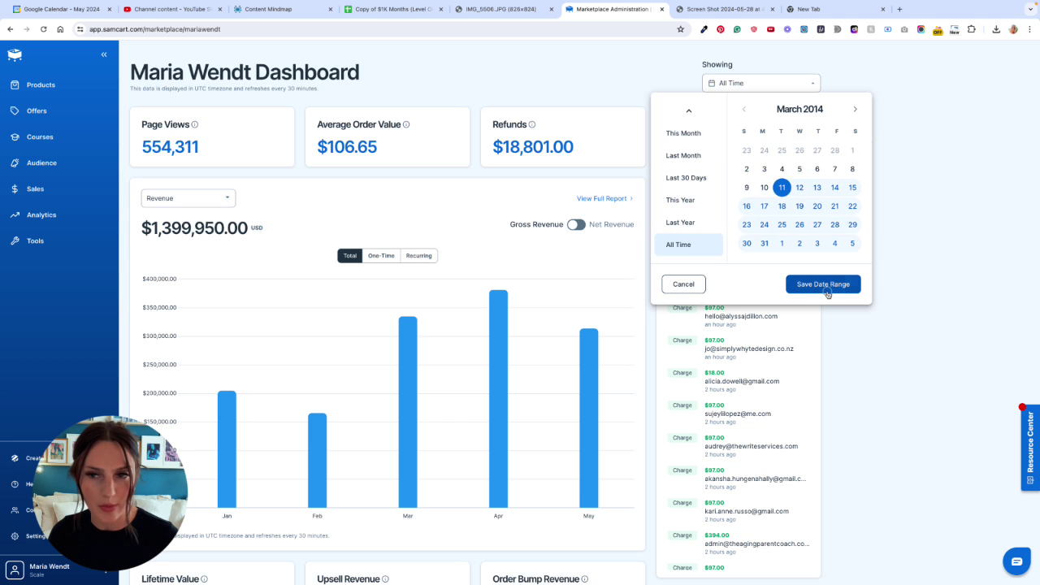
{"action": "left_click", "coordinate": [824, 286]}
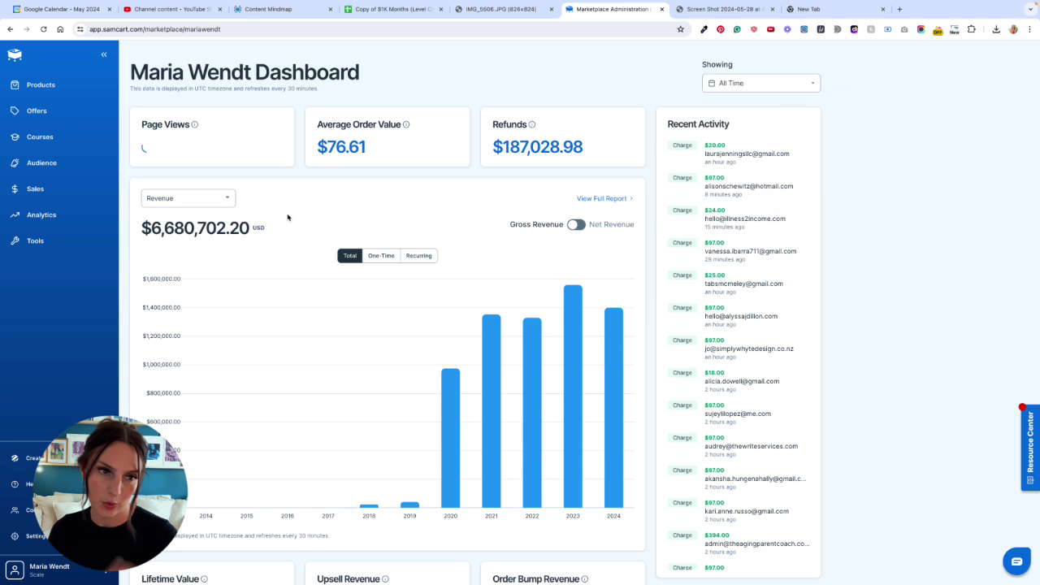
{"action": "mouse_move", "coordinate": [455, 488]}
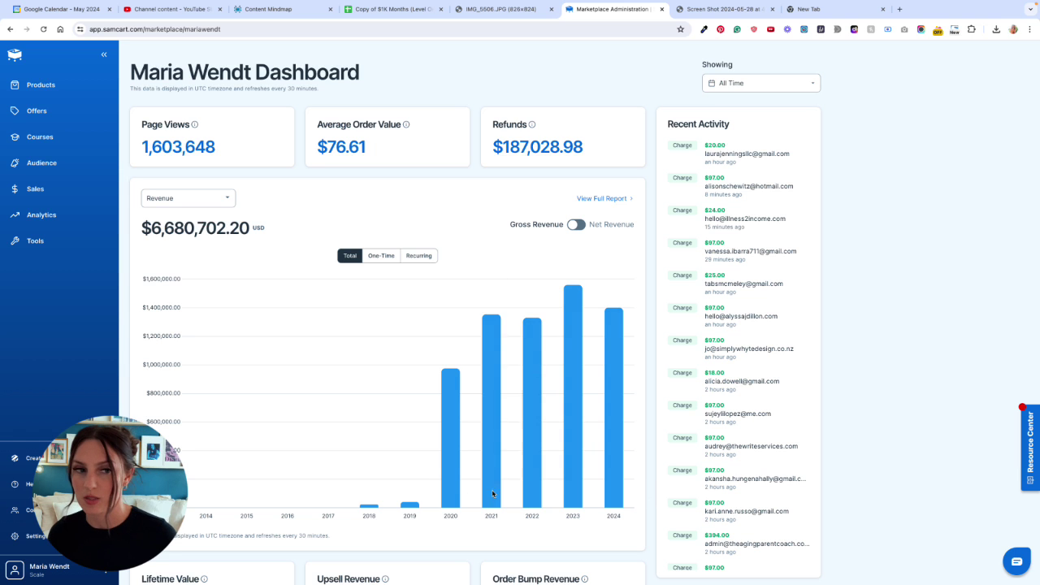
{"action": "mouse_move", "coordinate": [577, 488]}
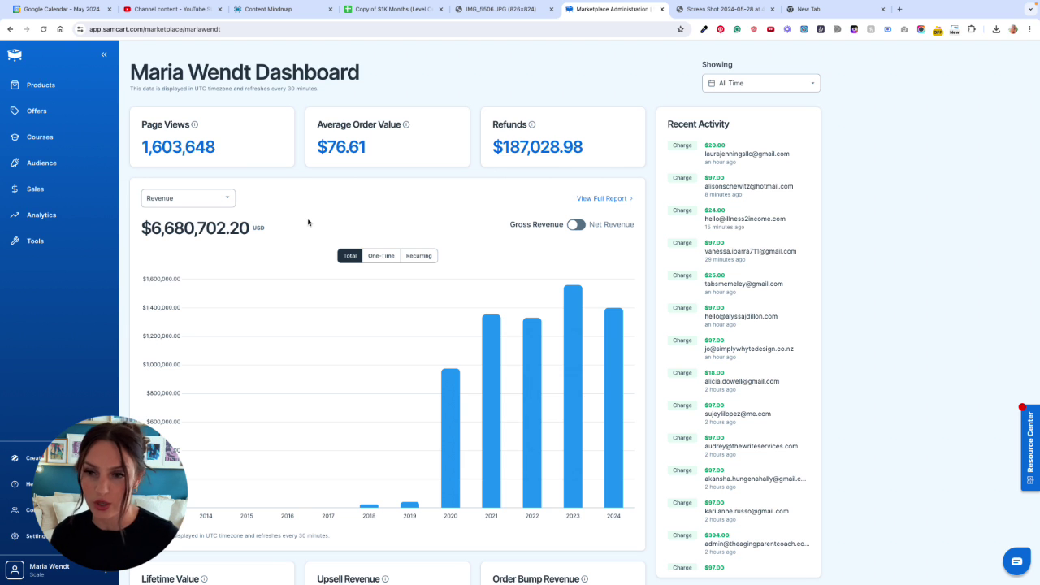
- Create a new one-time payment product named "Our Amazing Product" priced at 197
{"action": "left_click", "coordinate": [57, 84]}
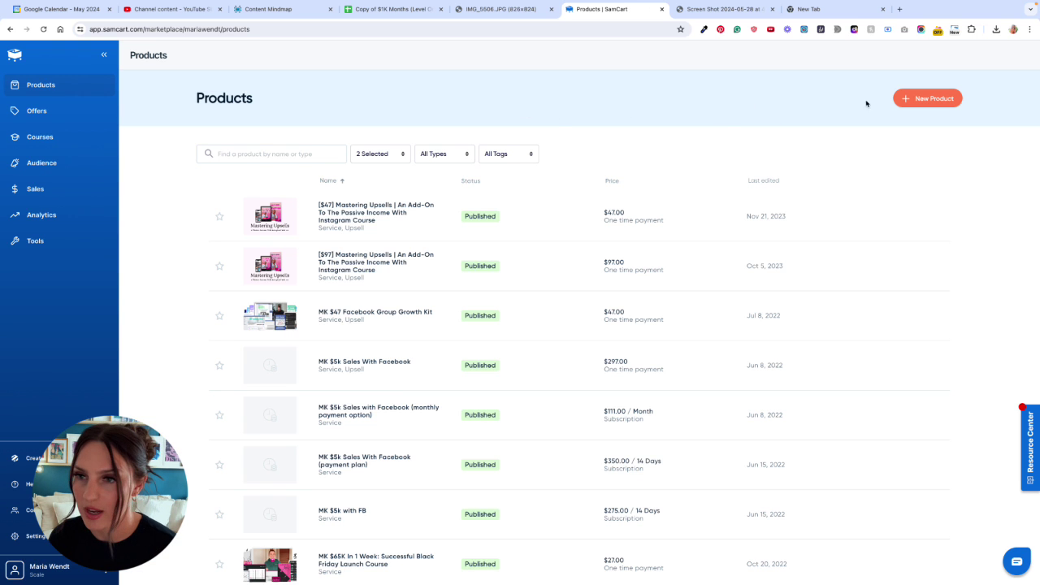
{"action": "left_click", "coordinate": [902, 99]}
{"action": "left_click", "coordinate": [792, 138]}
{"action": "left_click", "coordinate": [792, 138]}
{"action": "type", "text": "Our Amazing Product"}
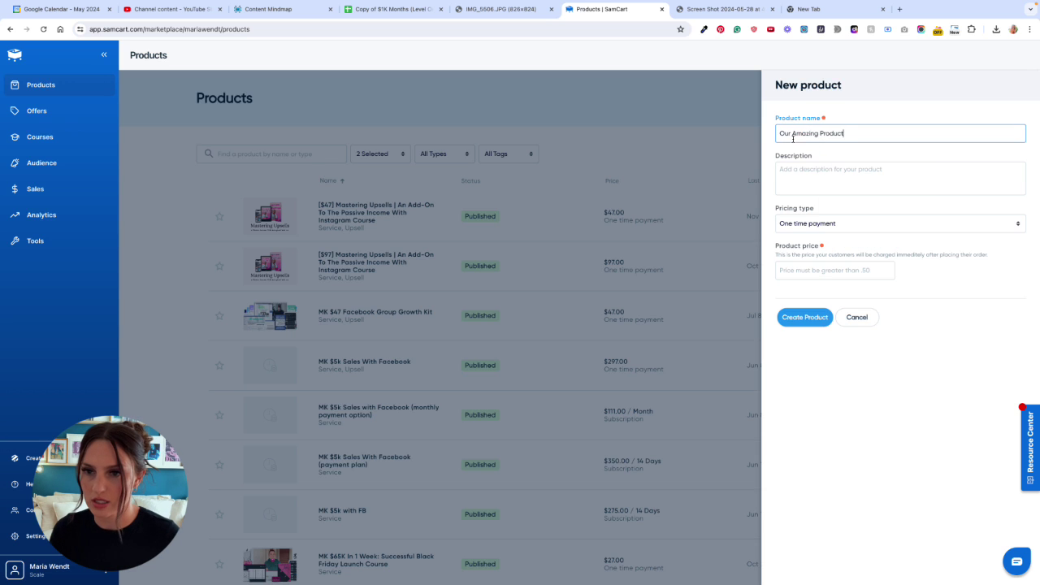
{"action": "left_click", "coordinate": [820, 272]}
{"action": "type", "text": "197"}
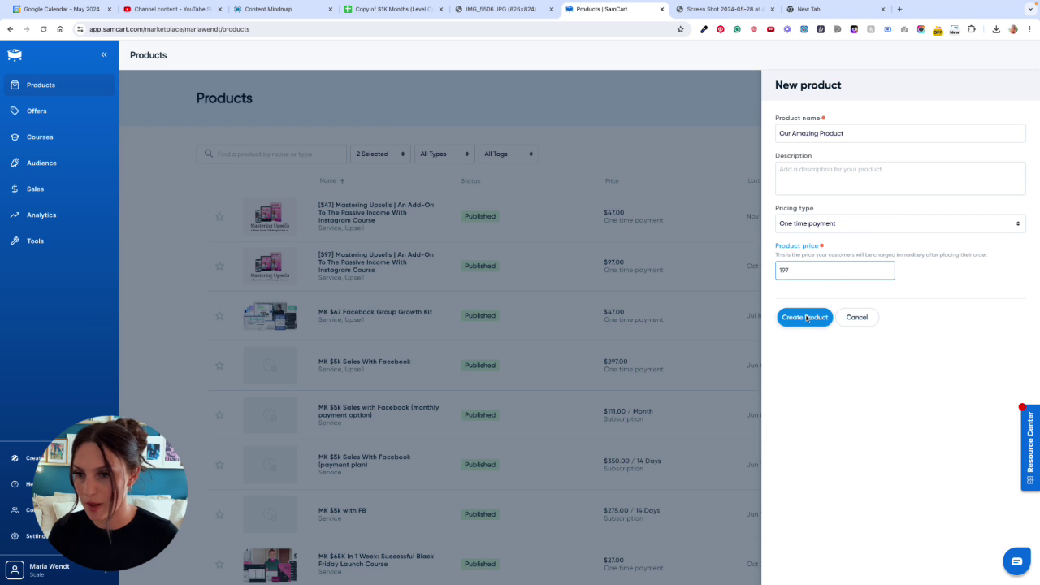
{"action": "left_click", "coordinate": [815, 319]}
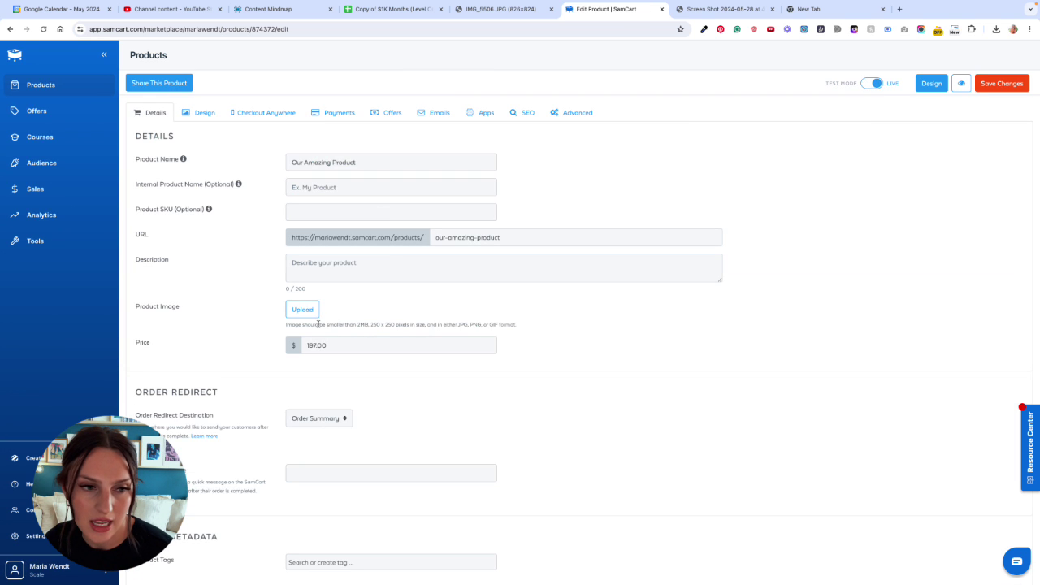
- Set the product image to the existing media library mockup showing several devices and the Rachel artist page
{"action": "left_click", "coordinate": [302, 309]}
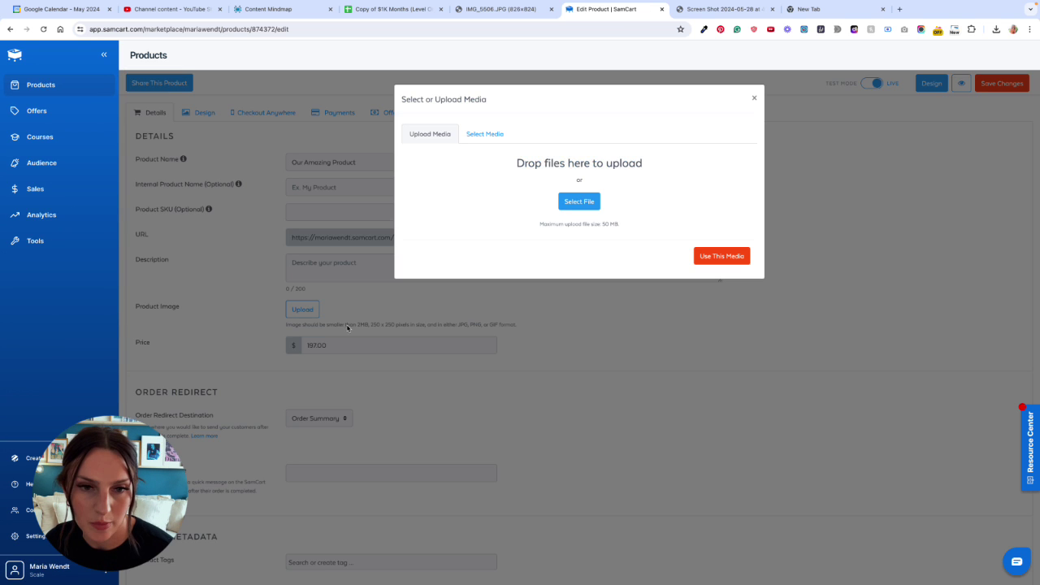
{"action": "left_click", "coordinate": [498, 133]}
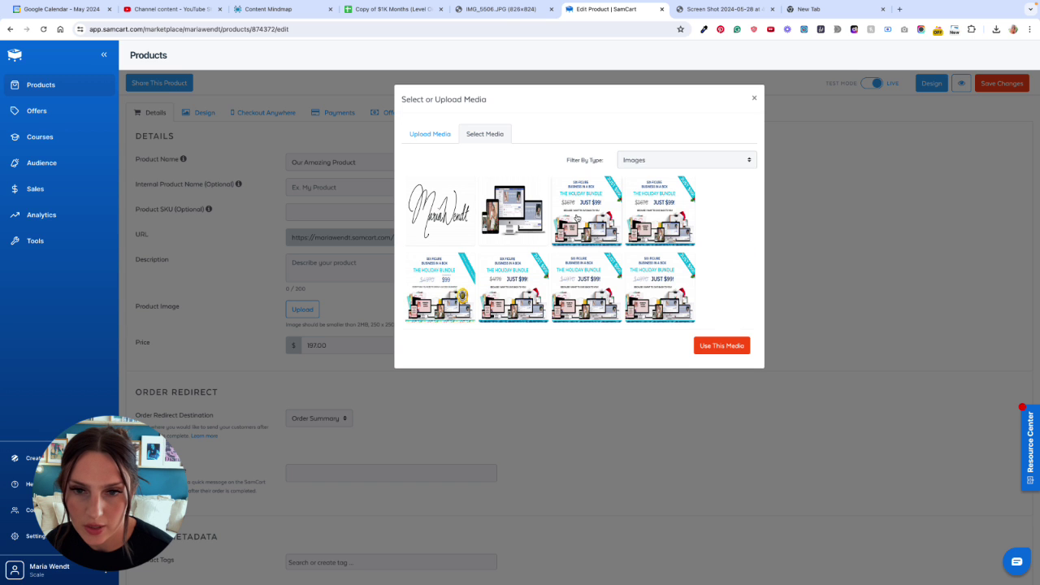
{"action": "scroll", "coordinate": [604, 217], "scroll_direction": "down", "scroll_amount": 10}
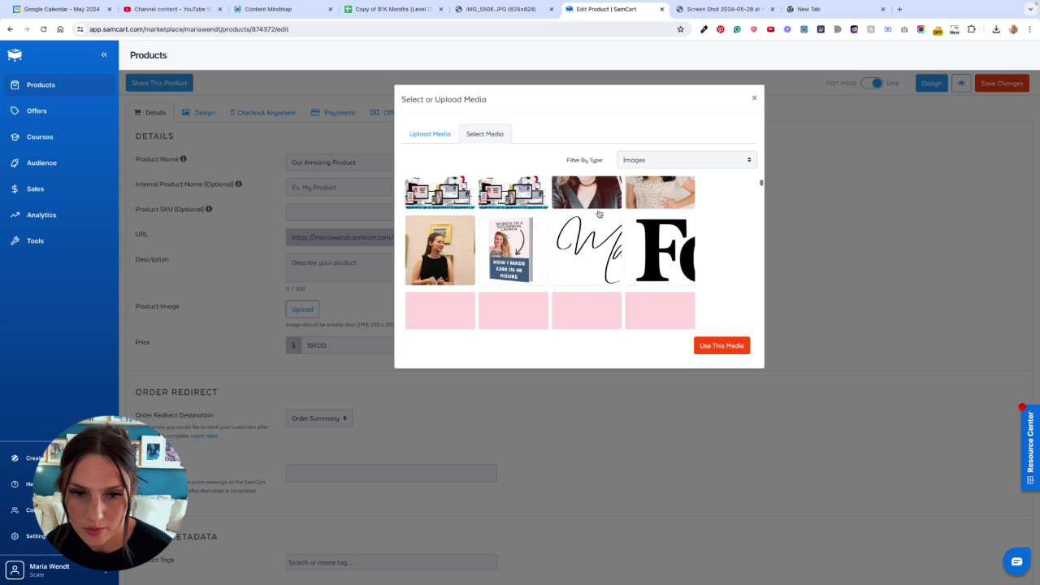
{"action": "scroll", "coordinate": [599, 214], "scroll_direction": "down", "scroll_amount": 5}
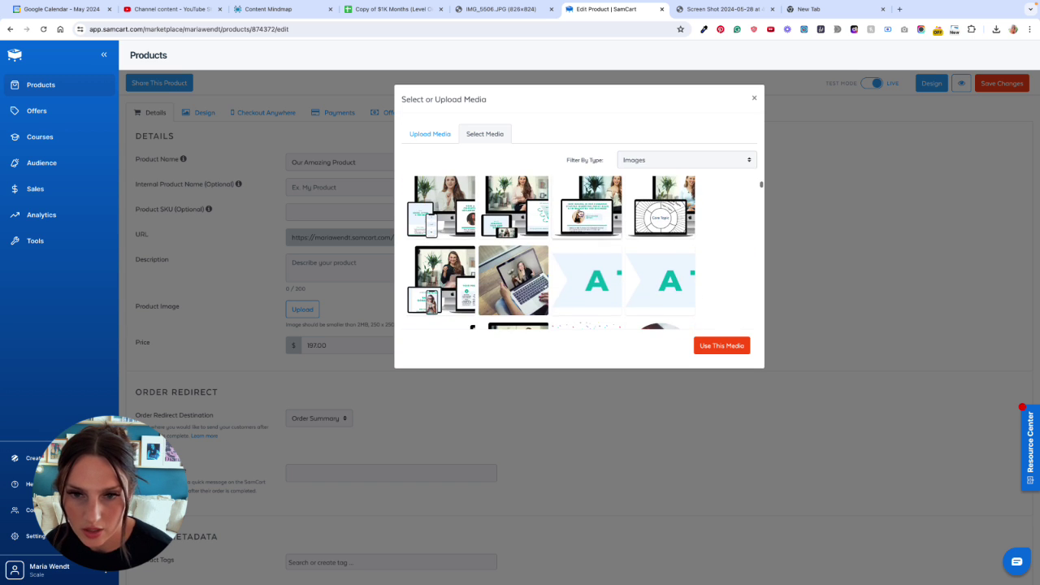
{"action": "left_click", "coordinate": [586, 207]}
{"action": "left_click", "coordinate": [721, 345]}
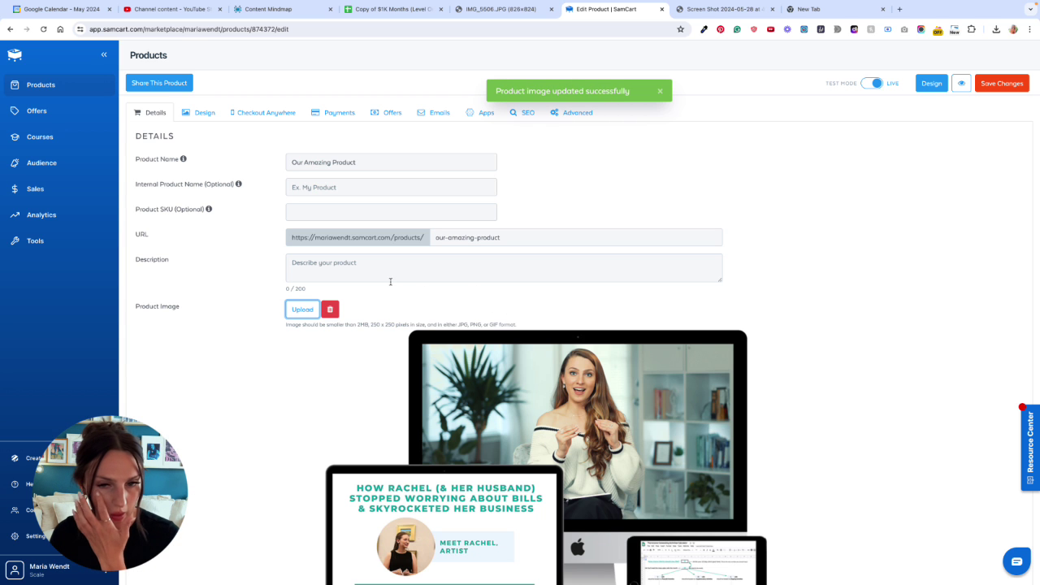
- Review the product's remaining detail settings and save the changes
{"action": "scroll", "coordinate": [362, 308], "scroll_direction": "down", "scroll_amount": 7}
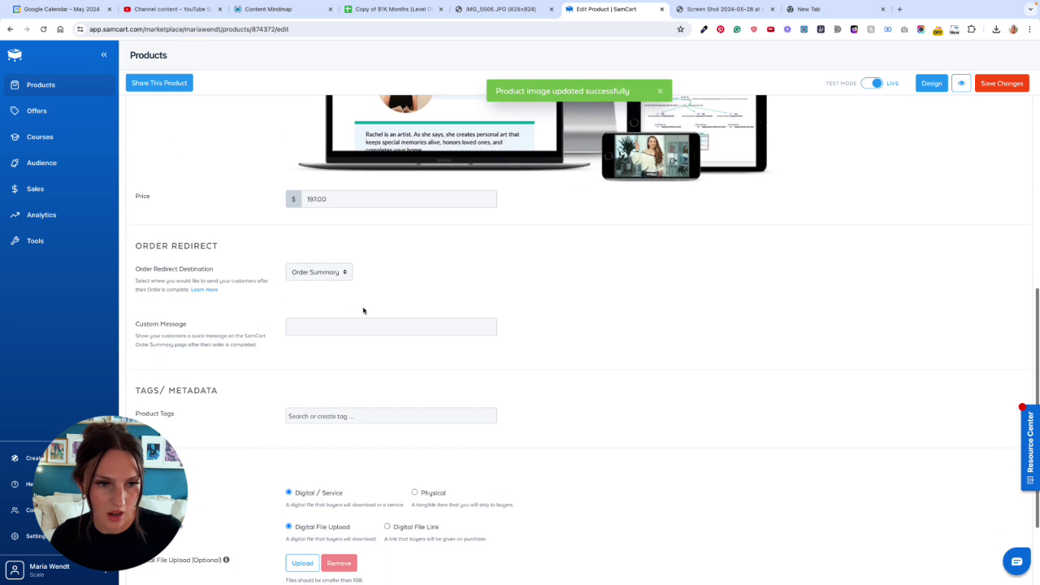
{"action": "scroll", "coordinate": [363, 309], "scroll_direction": "down", "scroll_amount": 3}
{"action": "scroll", "coordinate": [300, 242], "scroll_direction": "up", "scroll_amount": 15}
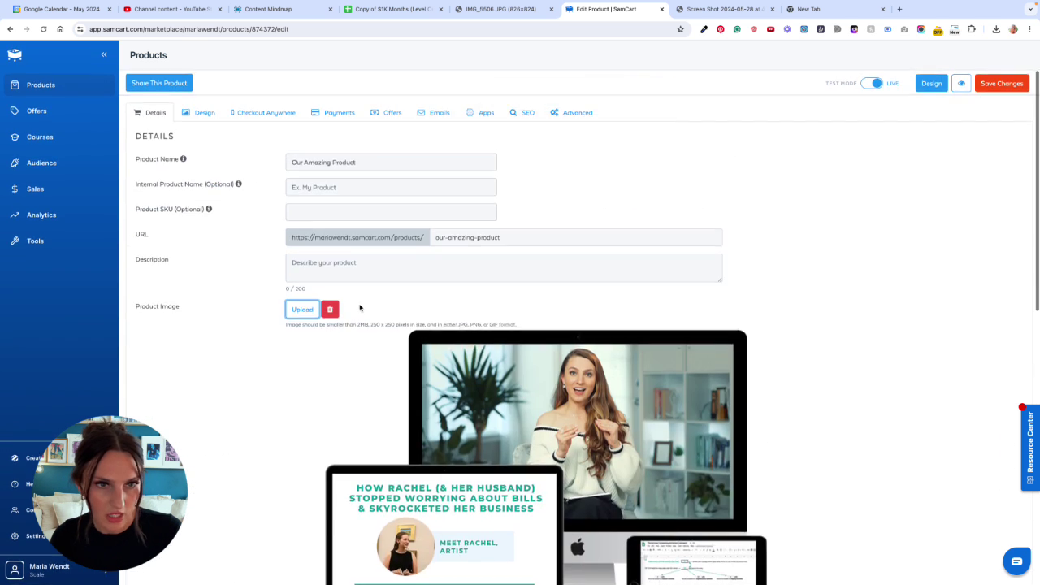
{"action": "left_click", "coordinate": [1008, 83]}
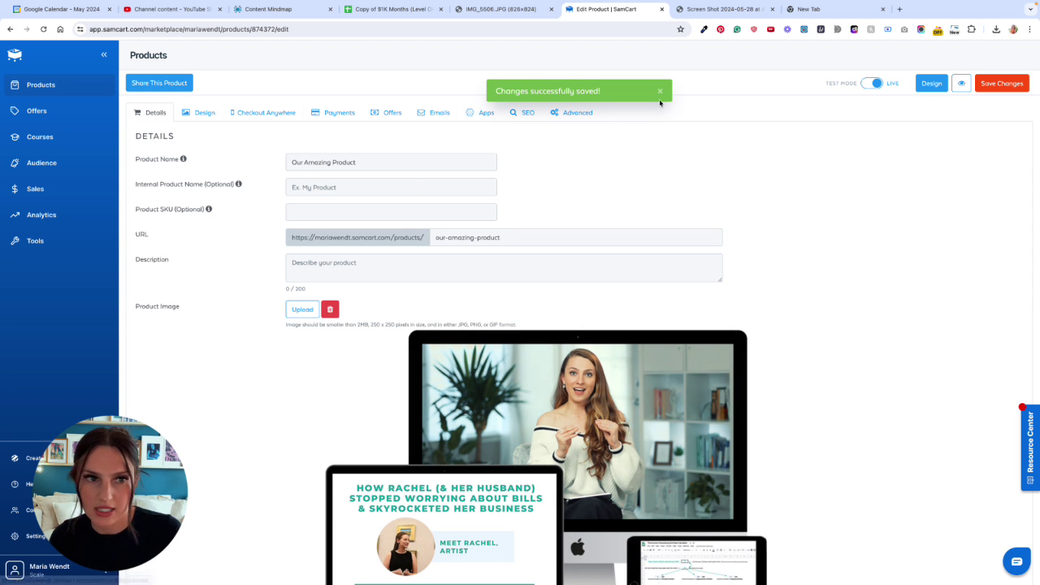
- Apply the Two-Column checkout template to the product's design and save the changes
{"action": "left_click", "coordinate": [204, 112]}
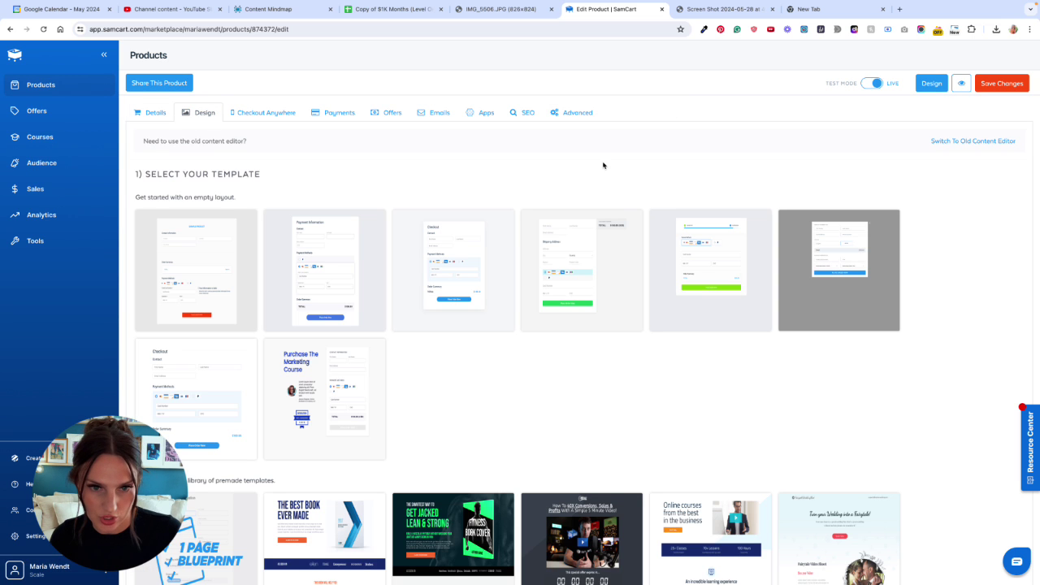
{"action": "left_click", "coordinate": [373, 449]}
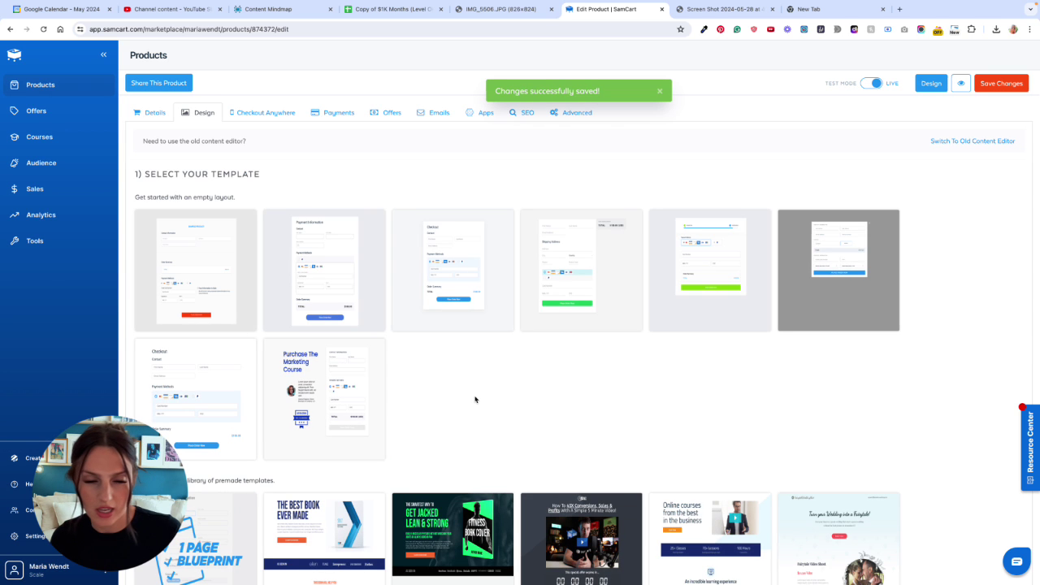
{"action": "mouse_move", "coordinate": [345, 295]}
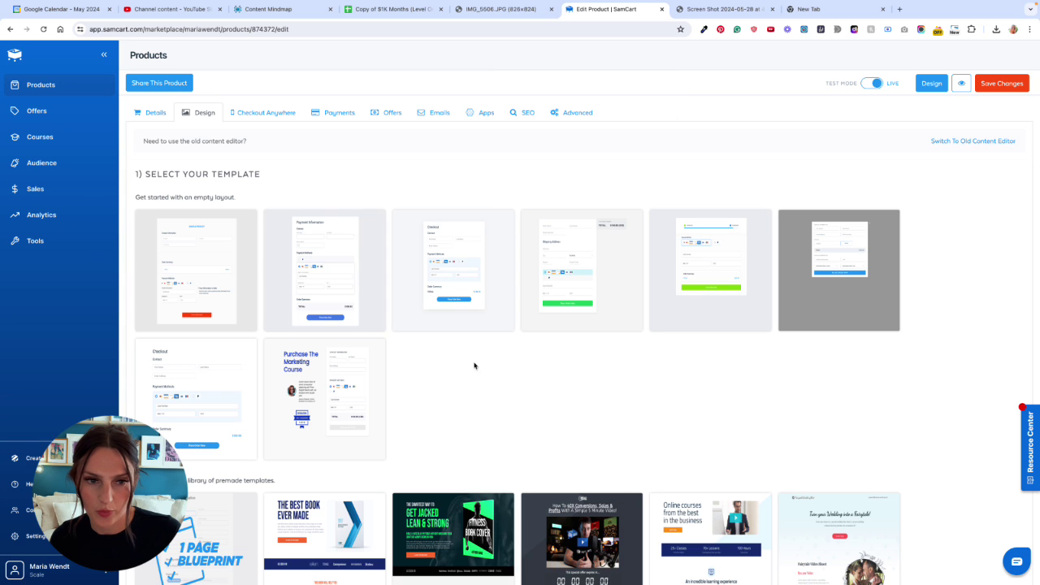
{"action": "mouse_move", "coordinate": [256, 302]}
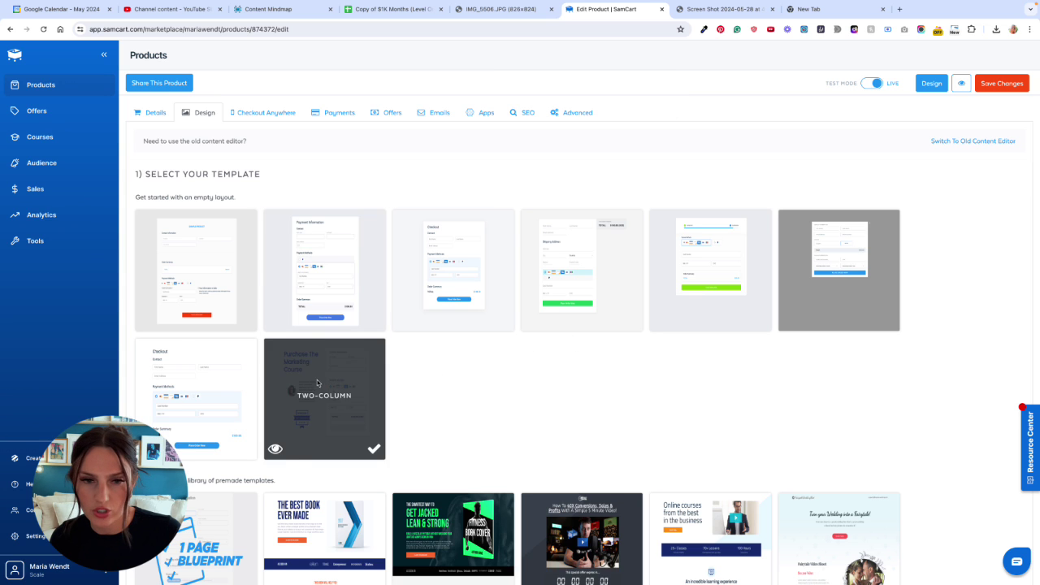
{"action": "scroll", "coordinate": [867, 87], "scroll_direction": "down", "scroll_amount": 1}
{"action": "left_click", "coordinate": [998, 84]}
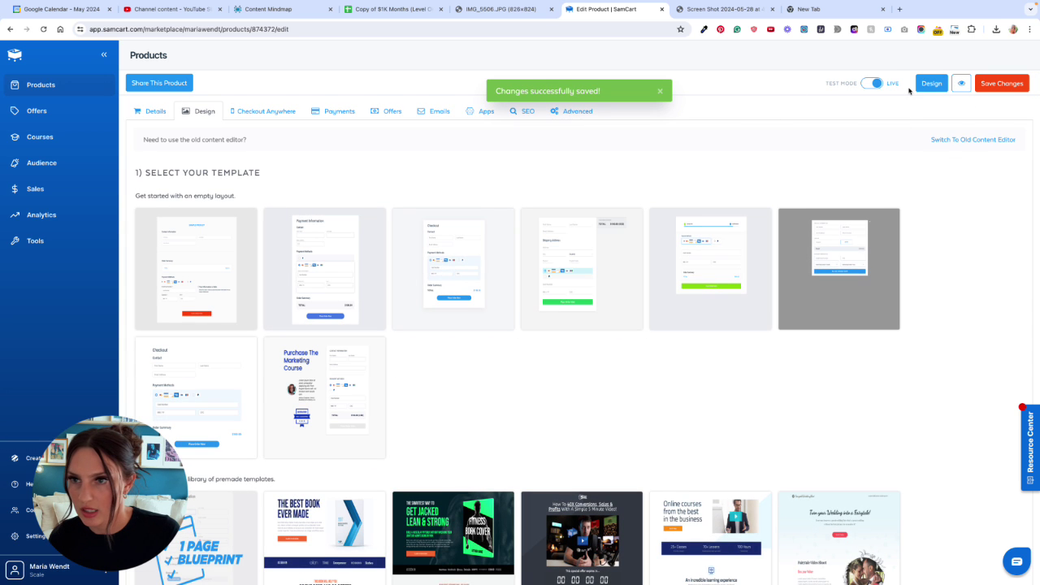
- Open the checkout page designer and add a Headline block with a Text block below it in the empty column
{"action": "left_click", "coordinate": [931, 85]}
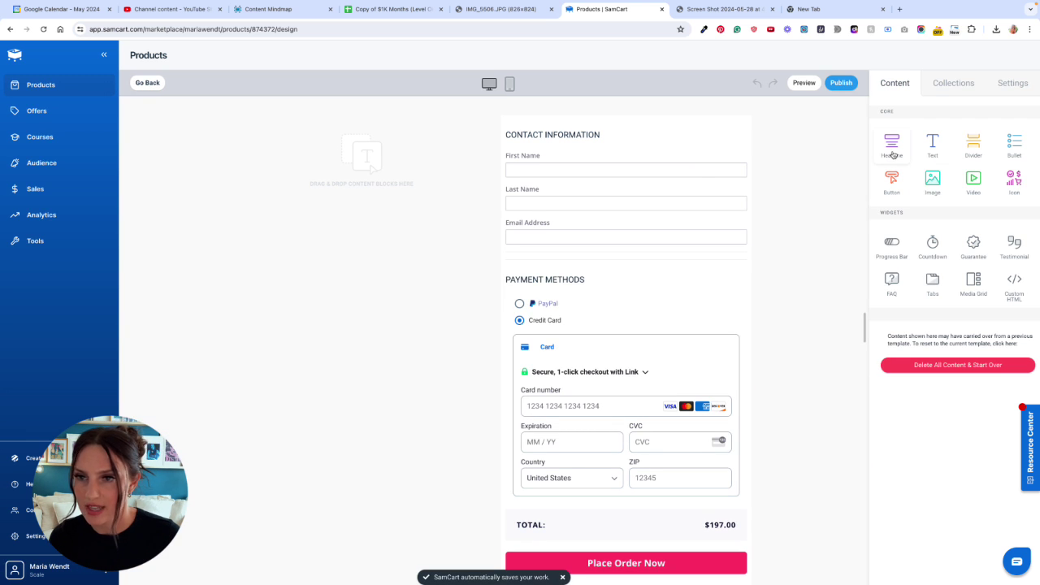
{"action": "left_click_drag", "start_coordinate": [893, 154], "coordinate": [411, 183]}
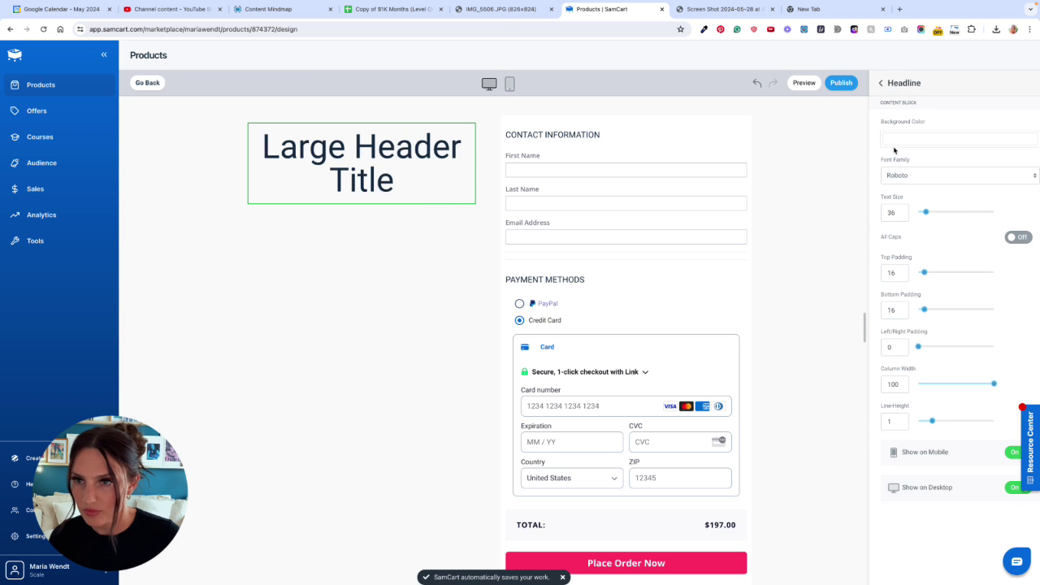
{"action": "left_click", "coordinate": [881, 84]}
{"action": "left_click_drag", "start_coordinate": [930, 143], "coordinate": [478, 184]}
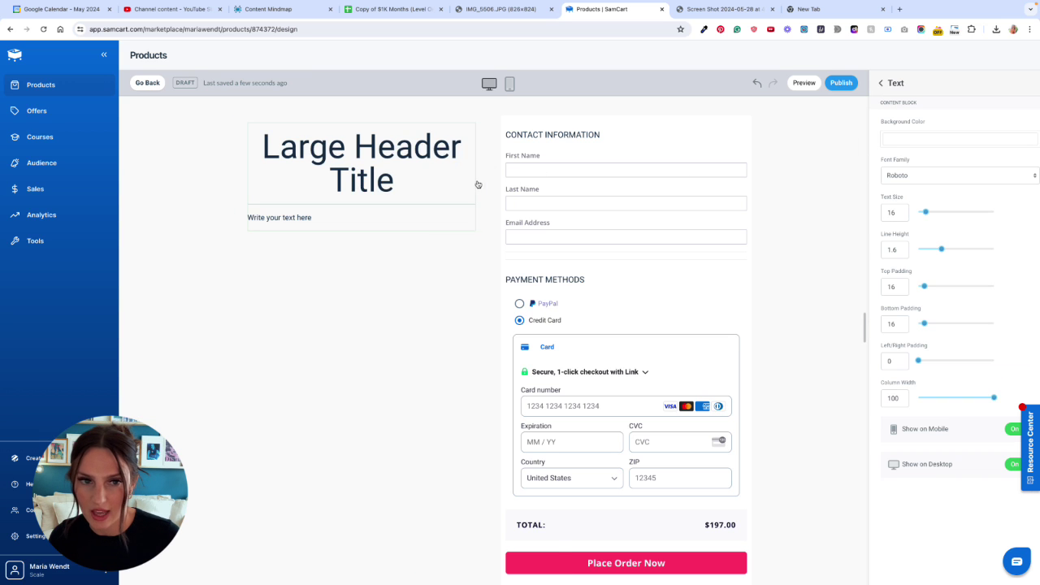
- Add an Image block below the text and upload star.png from the Downloads folder into it
{"action": "left_click", "coordinate": [881, 83]}
{"action": "left_click_drag", "start_coordinate": [945, 184], "coordinate": [428, 251]}
{"action": "left_click", "coordinate": [943, 208]}
{"action": "scroll", "coordinate": [492, 308], "scroll_direction": "down", "scroll_amount": 3}
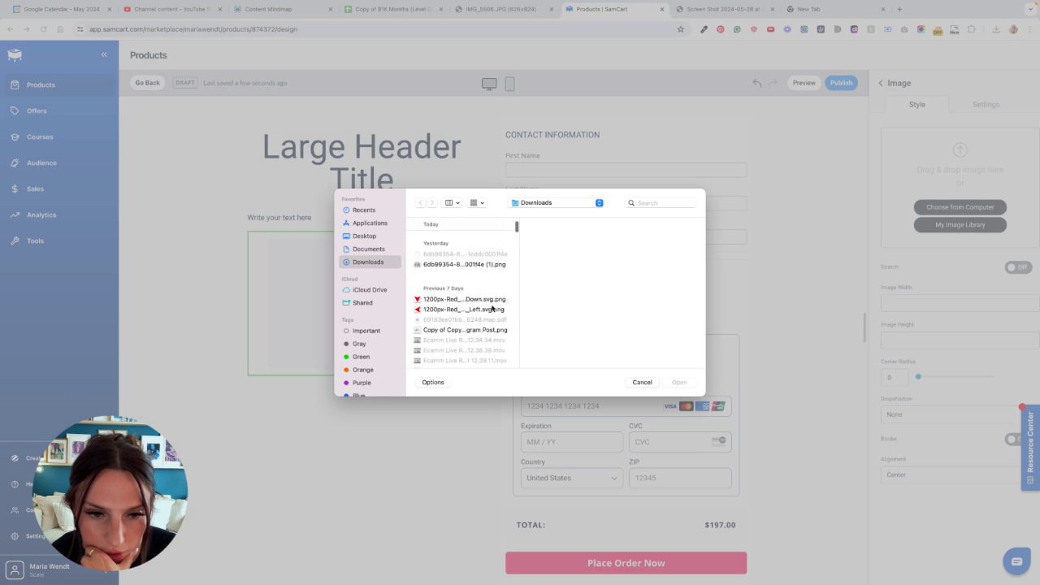
{"action": "scroll", "coordinate": [492, 308], "scroll_direction": "down", "scroll_amount": 5}
{"action": "left_click", "coordinate": [473, 300]}
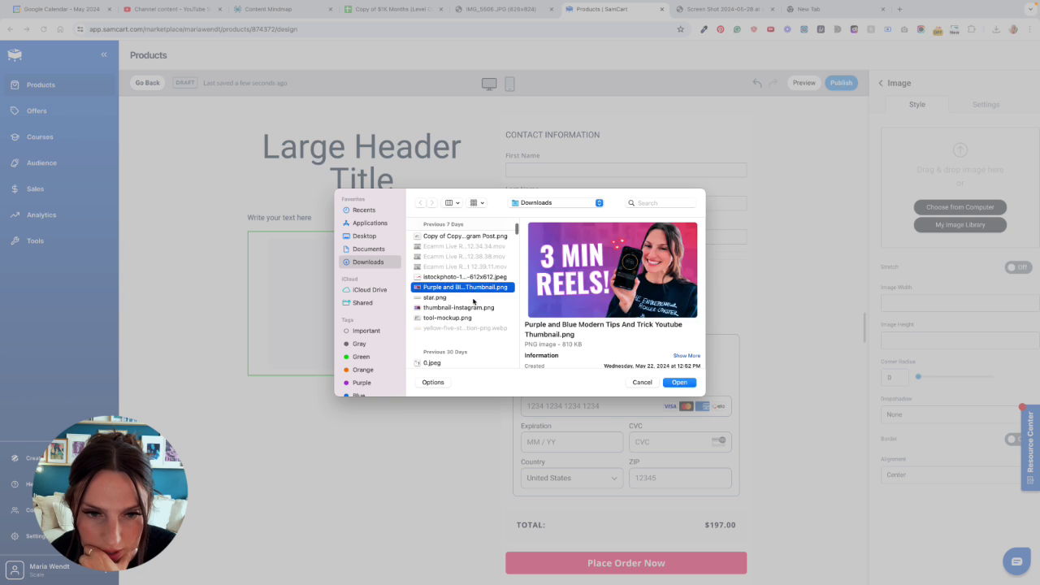
{"action": "double_click", "coordinate": [473, 300]}
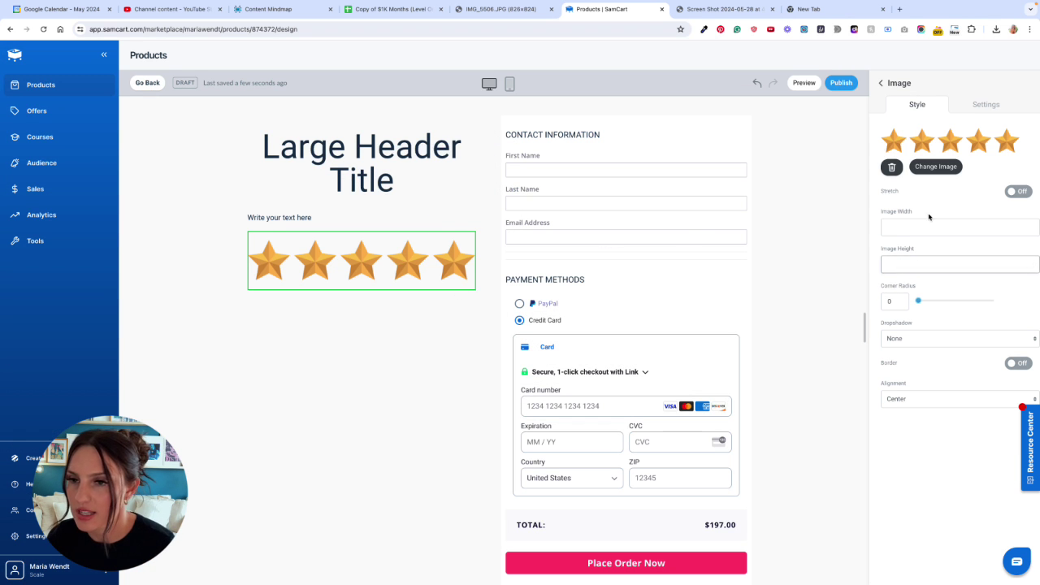
- Set the star image's height to 30 and place it between the headline and the text block
{"action": "left_click", "coordinate": [893, 263]}
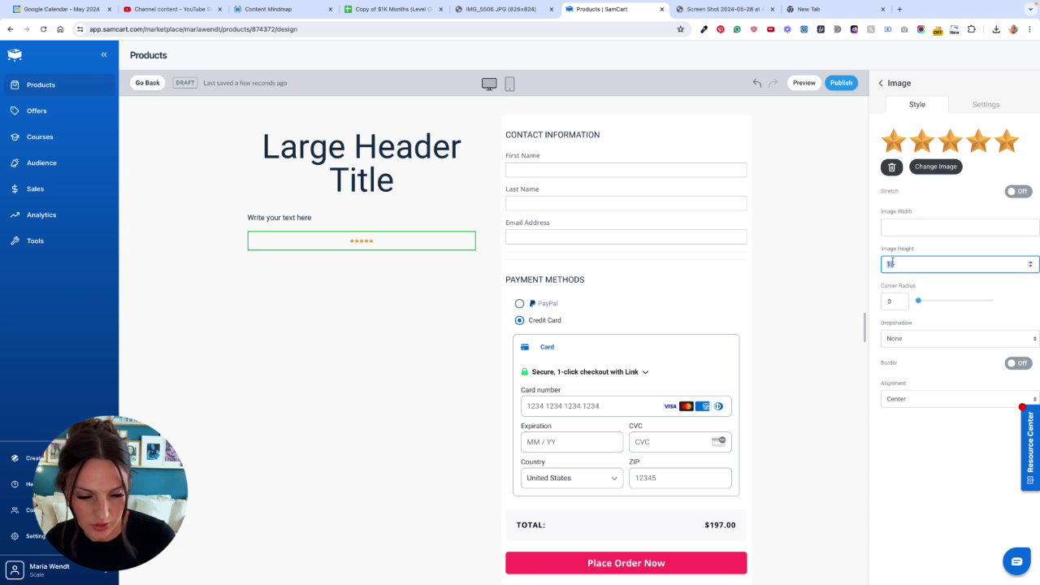
{"action": "left_click", "coordinate": [889, 246]}
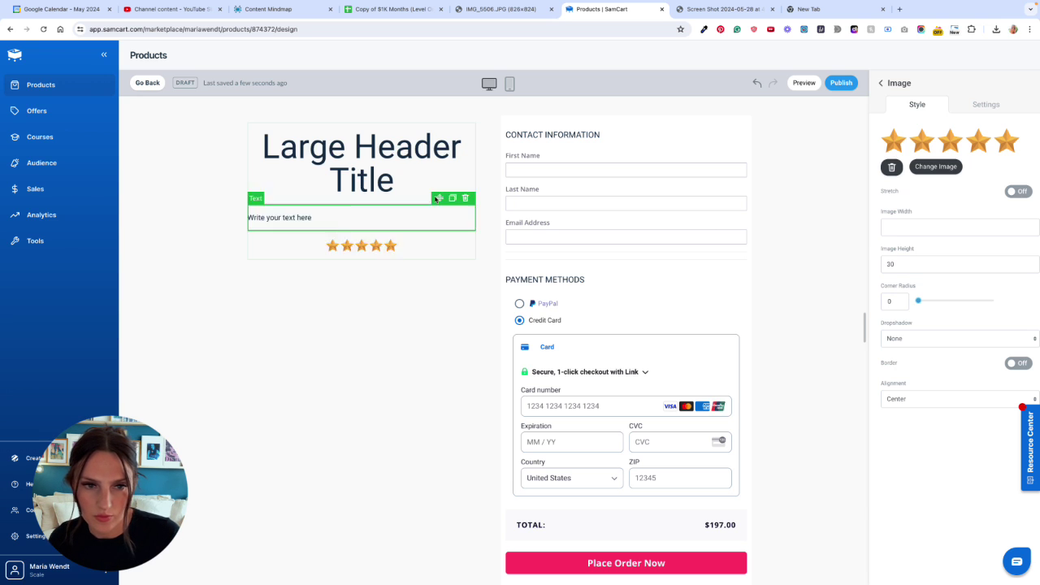
{"action": "left_click_drag", "start_coordinate": [439, 227], "coordinate": [431, 207]}
{"action": "left_click", "coordinate": [411, 244]}
- Replace the headline's placeholder text with "Our Amazing Product"
{"action": "left_click", "coordinate": [372, 165]}
{"action": "double_click", "coordinate": [373, 165]}
{"action": "key", "text": "ctrl+a"}
{"action": "type", "text": "OUr"}
{"action": "key", "text": "BackSpace"}
{"action": "key", "text": "BackSpace"}
{"action": "type", "text": "ur ma"}
{"action": "key", "text": "BackSpace"}
{"action": "key", "text": "BackSpace"}
{"action": "type", "text": "Amazing Product"}
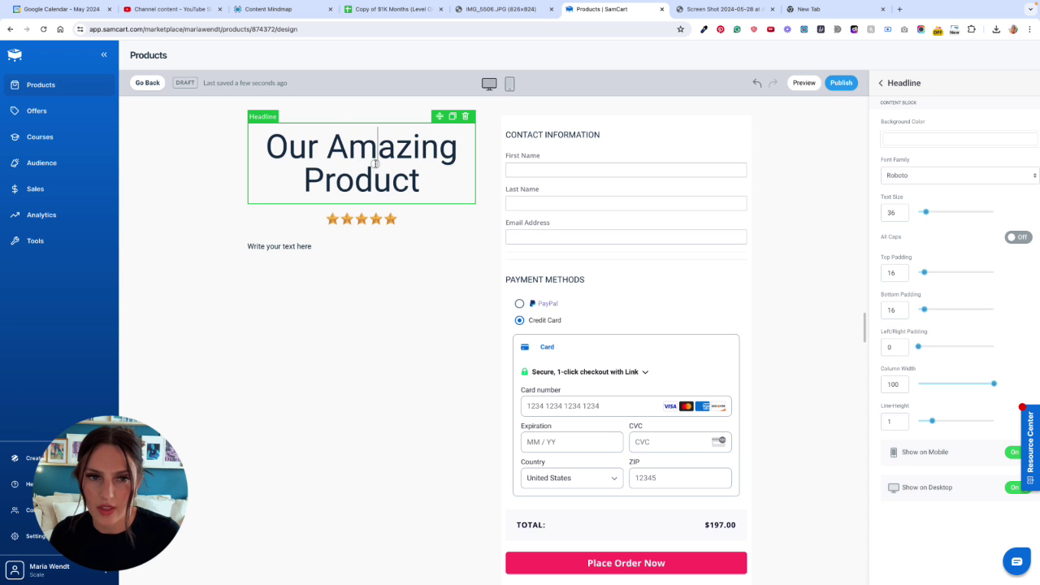
- Set the headline's text size to 25
{"action": "key", "text": "ctrl+a"}
{"action": "double_click", "coordinate": [893, 213]}
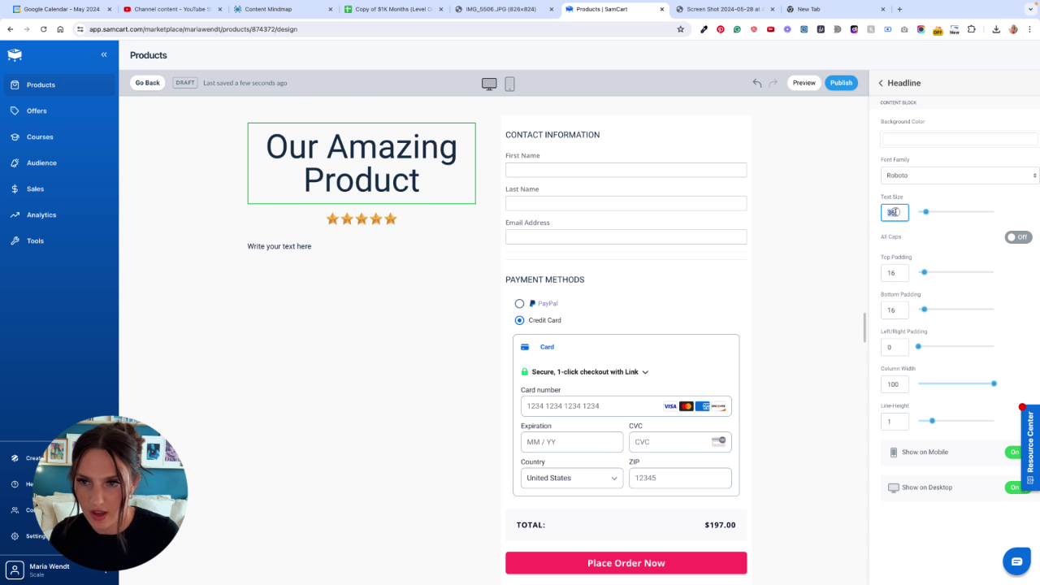
{"action": "type", "text": "25"}
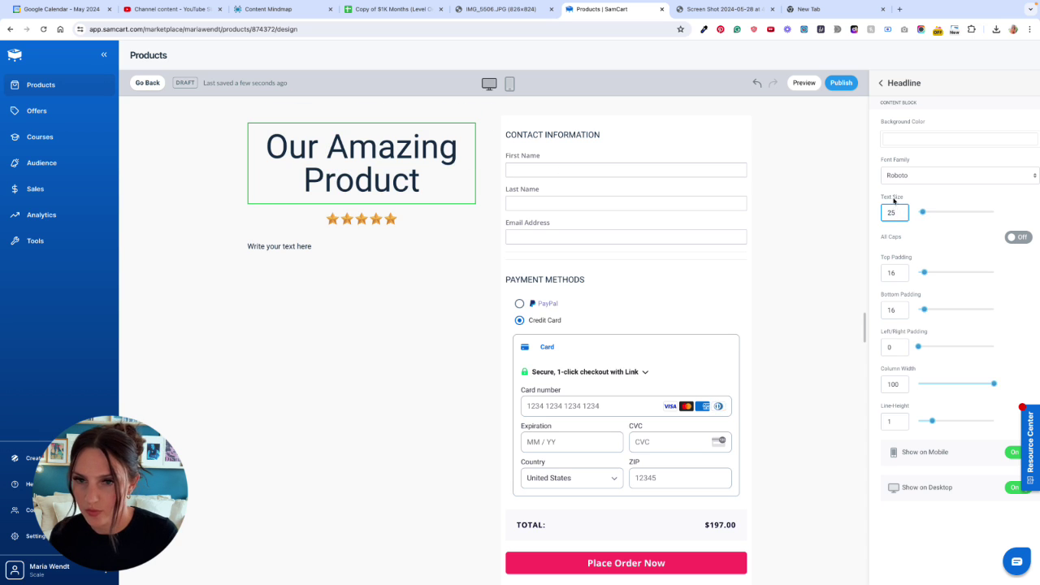
- Set the headline's mobile text size to 24 in the mobile layout, then return to the desktop layout
{"action": "left_click", "coordinate": [511, 86]}
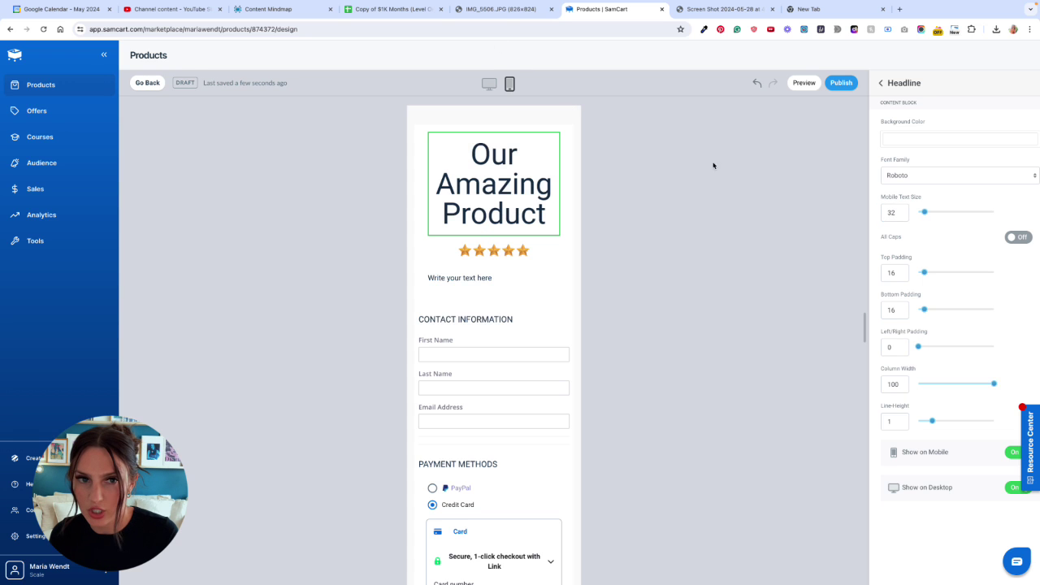
{"action": "double_click", "coordinate": [889, 214]}
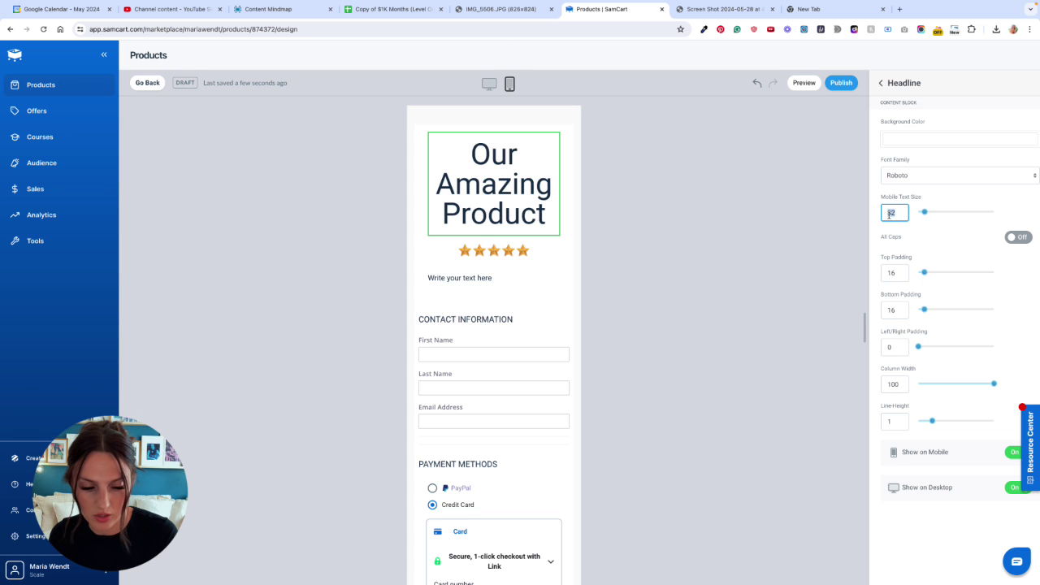
{"action": "type", "text": "24"}
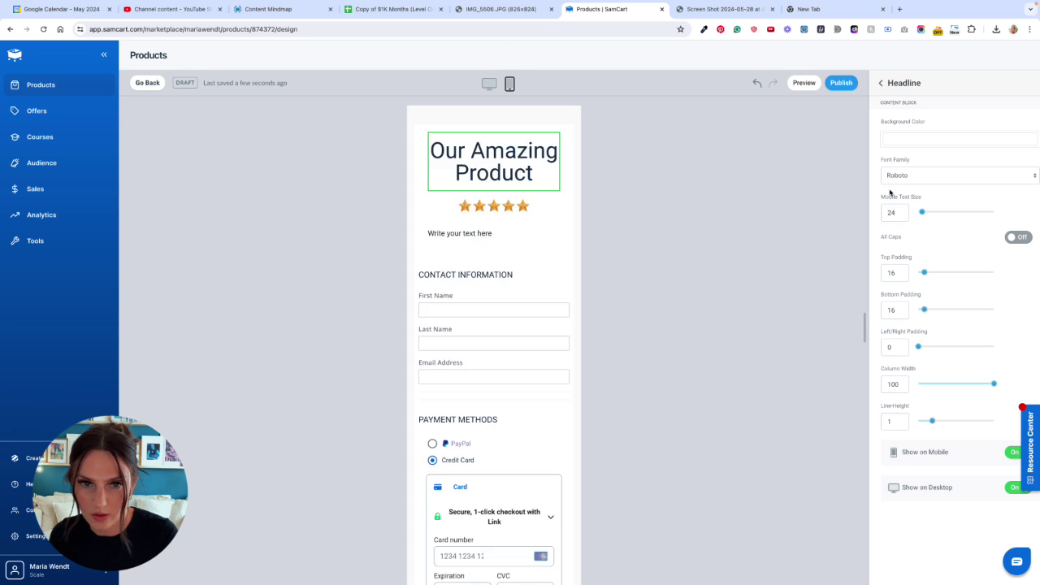
{"action": "left_click", "coordinate": [491, 86]}
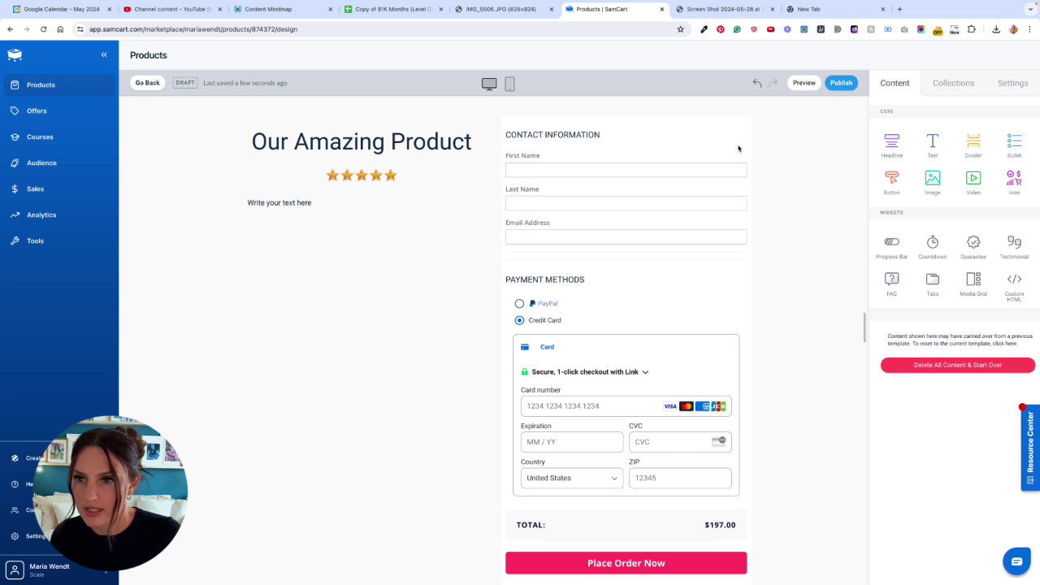
- Add an Image block between the star rating and the text block and upload tool-mockup.png from Downloads into it
{"action": "left_click_drag", "start_coordinate": [931, 192], "coordinate": [369, 200]}
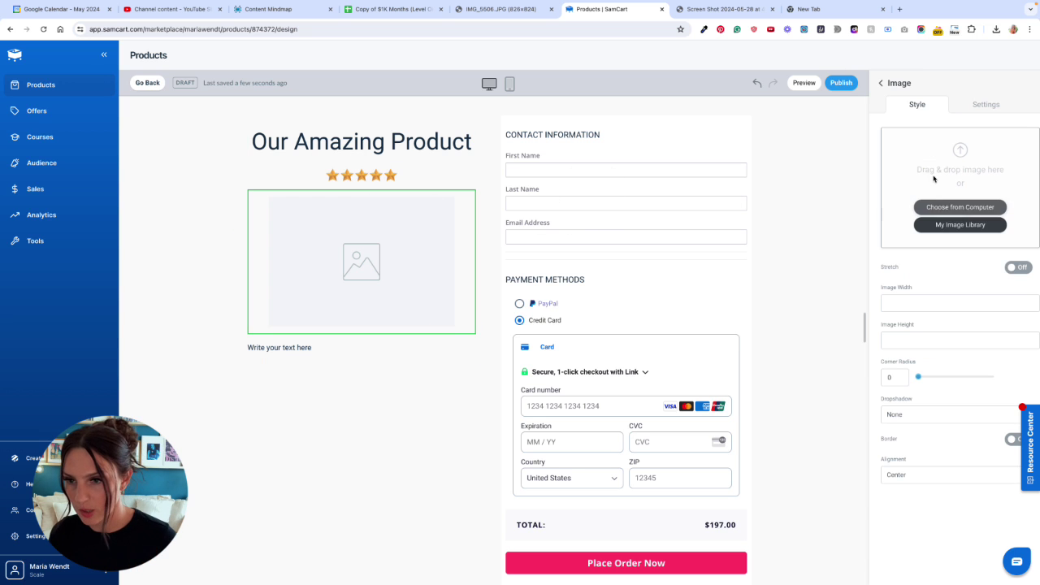
{"action": "left_click", "coordinate": [989, 213]}
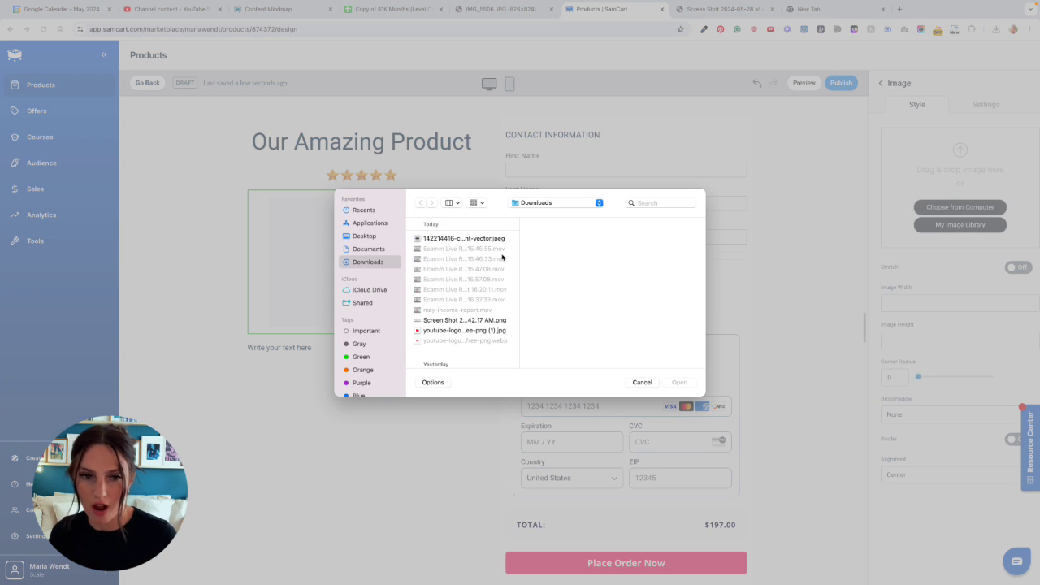
{"action": "scroll", "coordinate": [483, 264], "scroll_direction": "down", "scroll_amount": 3}
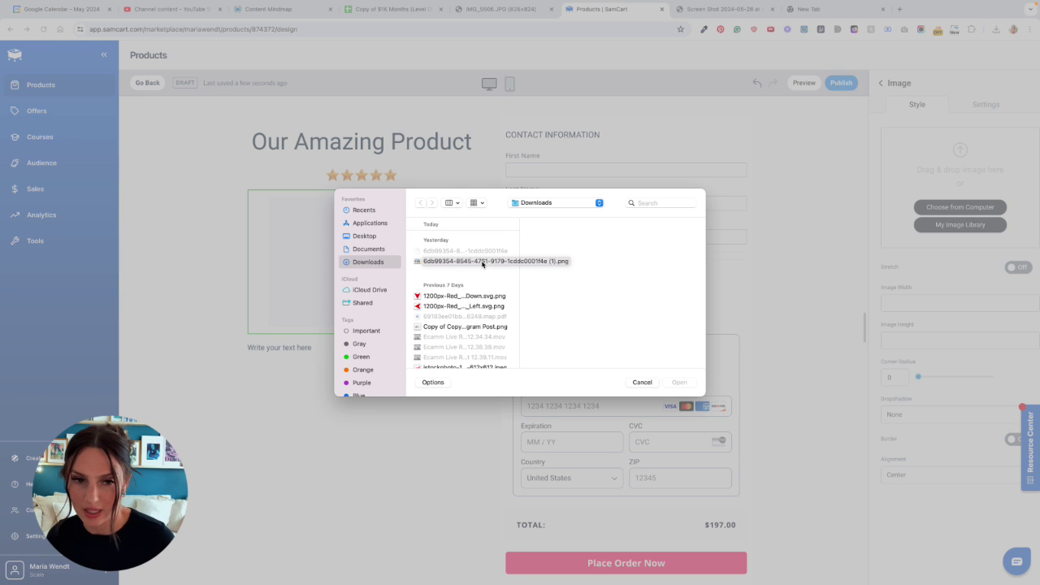
{"action": "scroll", "coordinate": [477, 296], "scroll_direction": "down", "scroll_amount": 2}
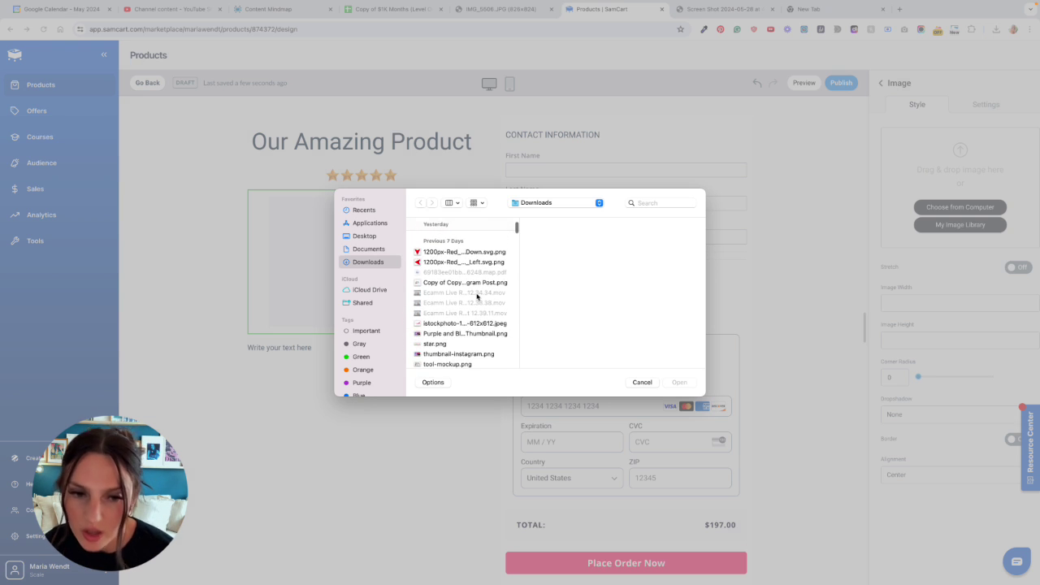
{"action": "scroll", "coordinate": [477, 297], "scroll_direction": "down", "scroll_amount": 3}
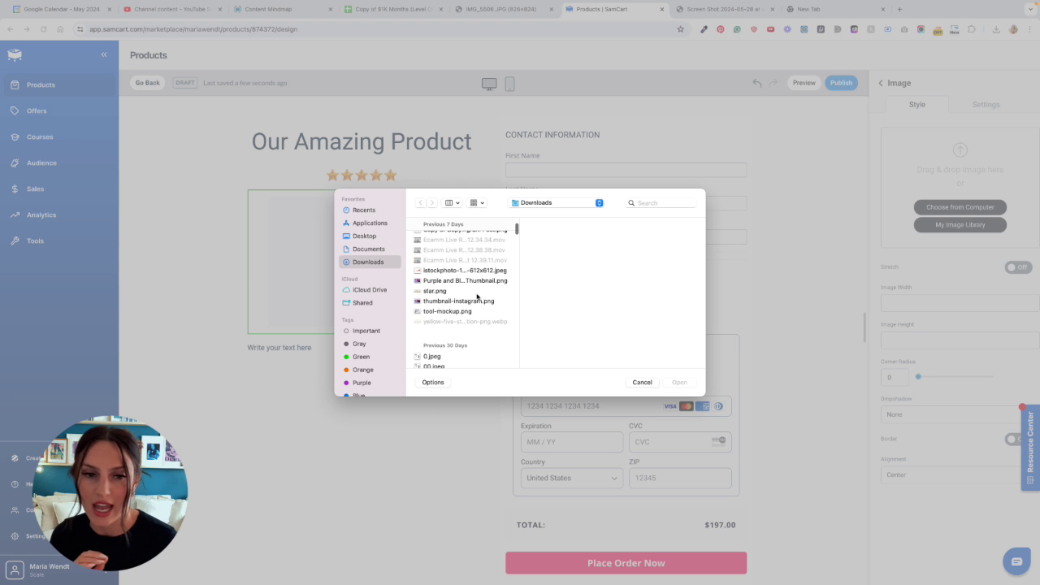
{"action": "left_click", "coordinate": [470, 312]}
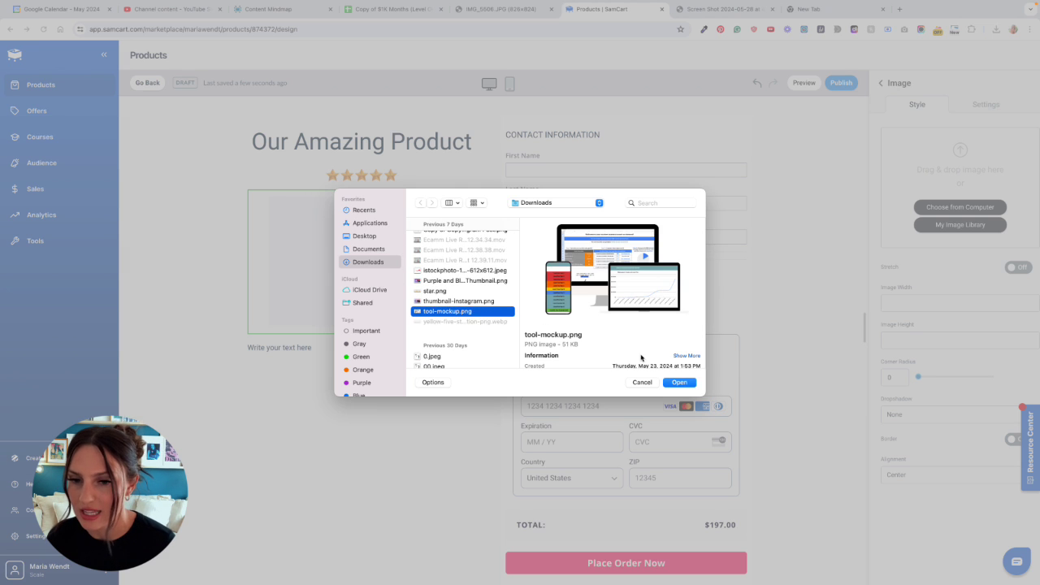
{"action": "left_click", "coordinate": [680, 382]}
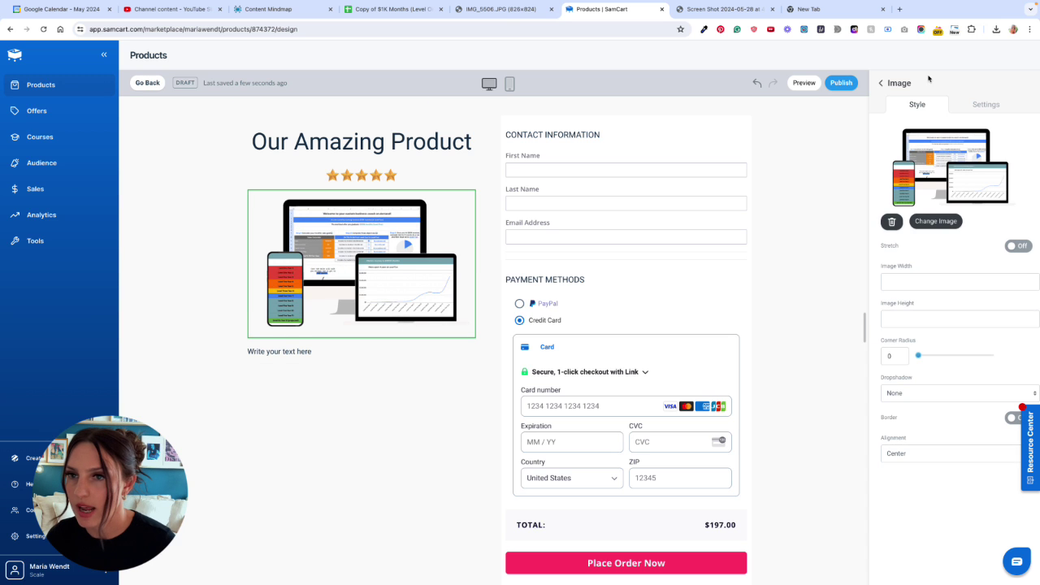
{"action": "left_click", "coordinate": [881, 83]}
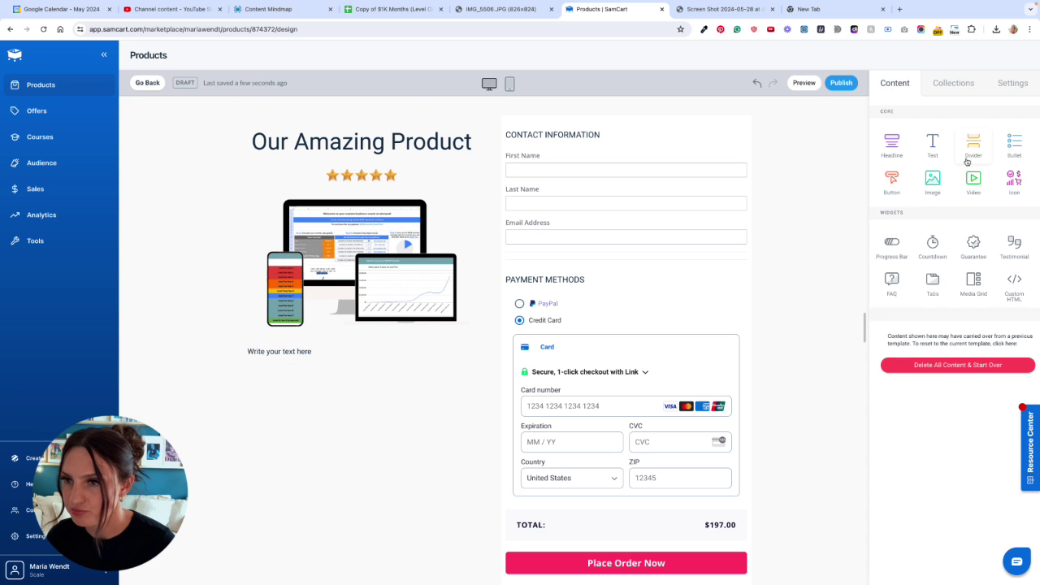
- Add a Bullet block below the text block and extend its list to six bullets
{"action": "left_click_drag", "start_coordinate": [1014, 144], "coordinate": [439, 365]}
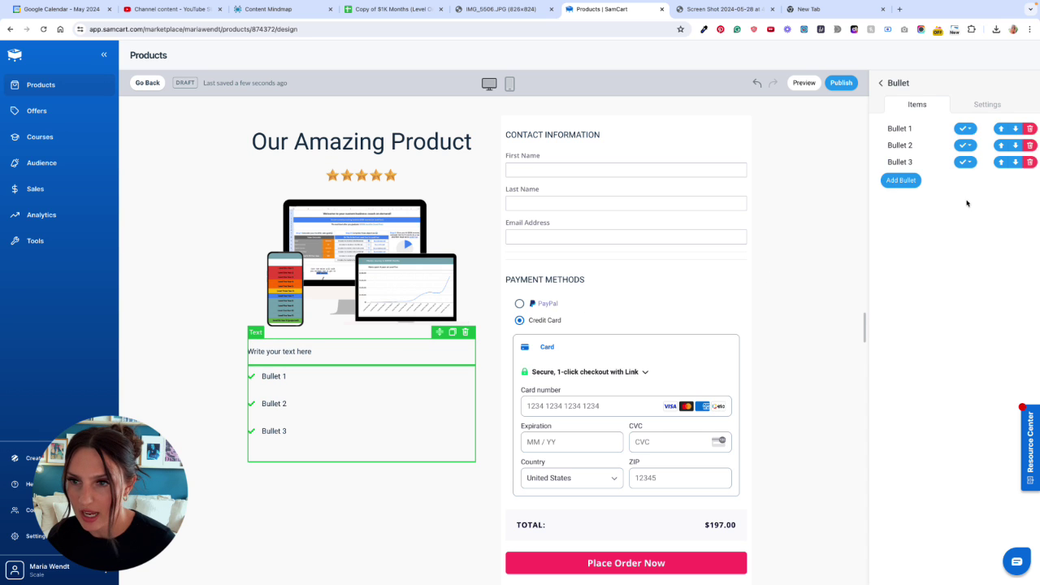
{"action": "scroll", "coordinate": [339, 395], "scroll_direction": "down", "scroll_amount": 1}
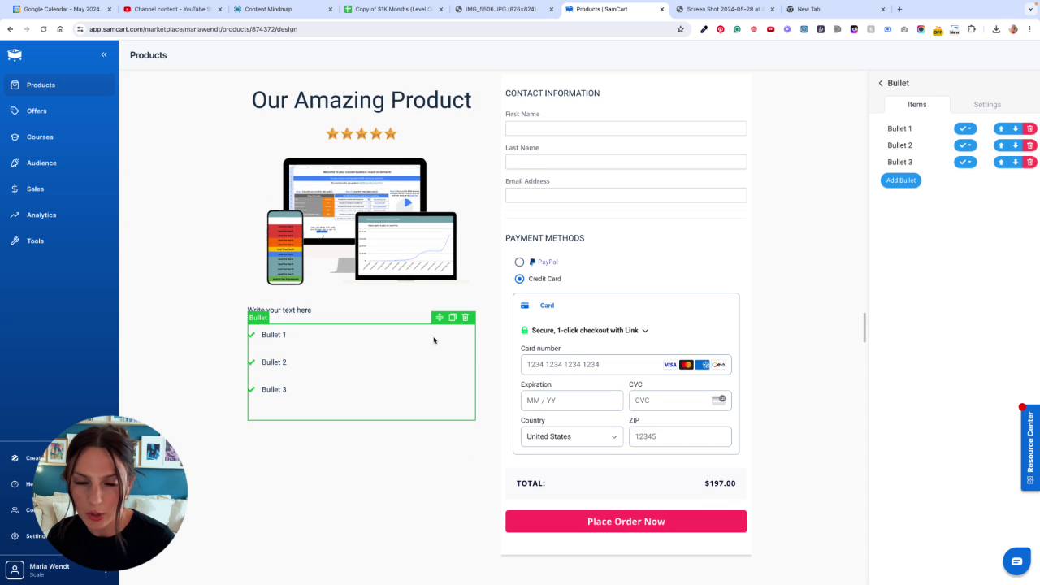
{"action": "left_click", "coordinate": [901, 180]}
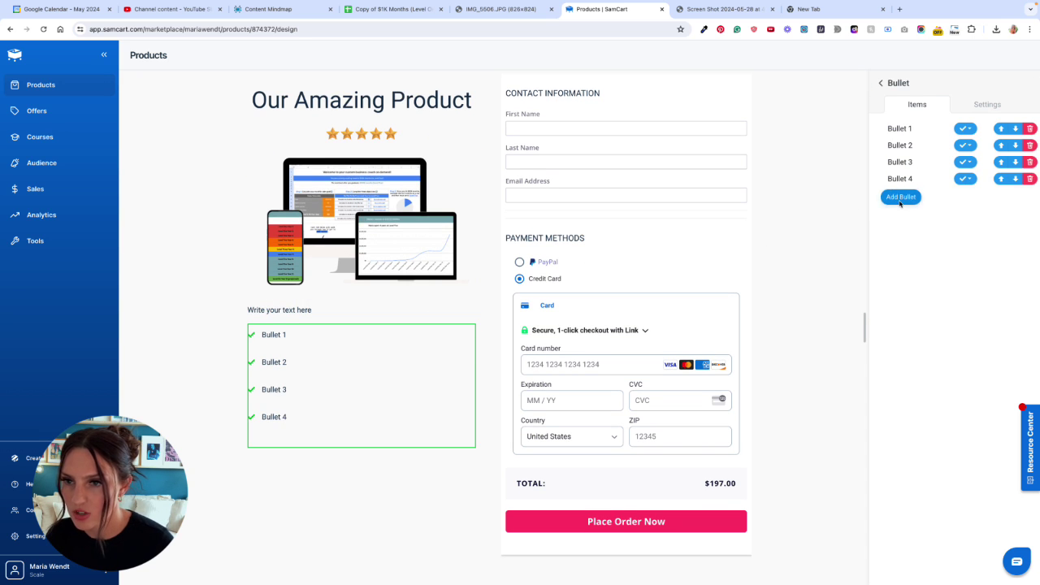
{"action": "left_click", "coordinate": [901, 197]}
{"action": "left_click", "coordinate": [899, 213]}
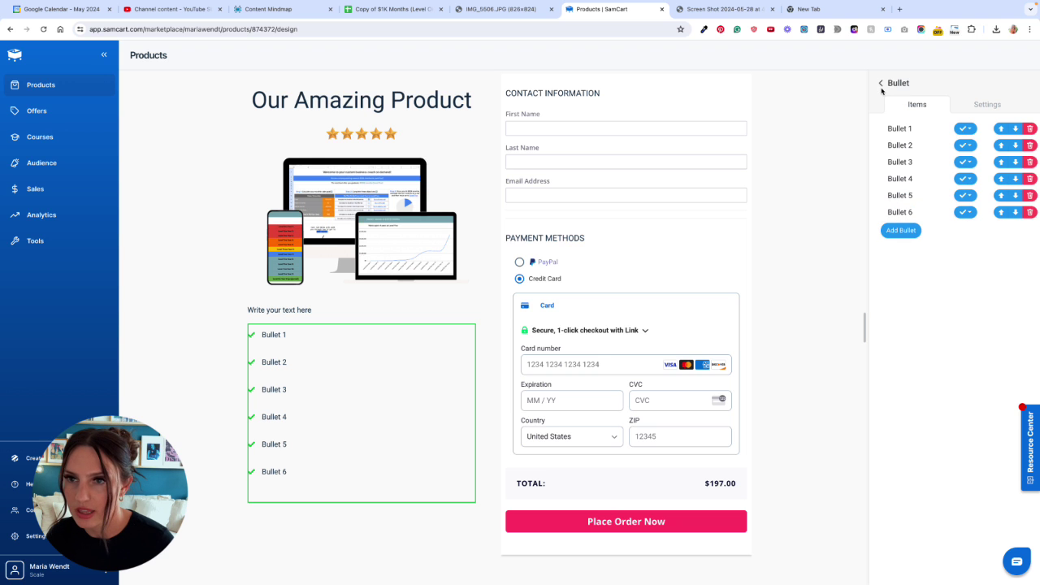
{"action": "scroll", "coordinate": [422, 218], "scroll_direction": "up", "scroll_amount": 1}
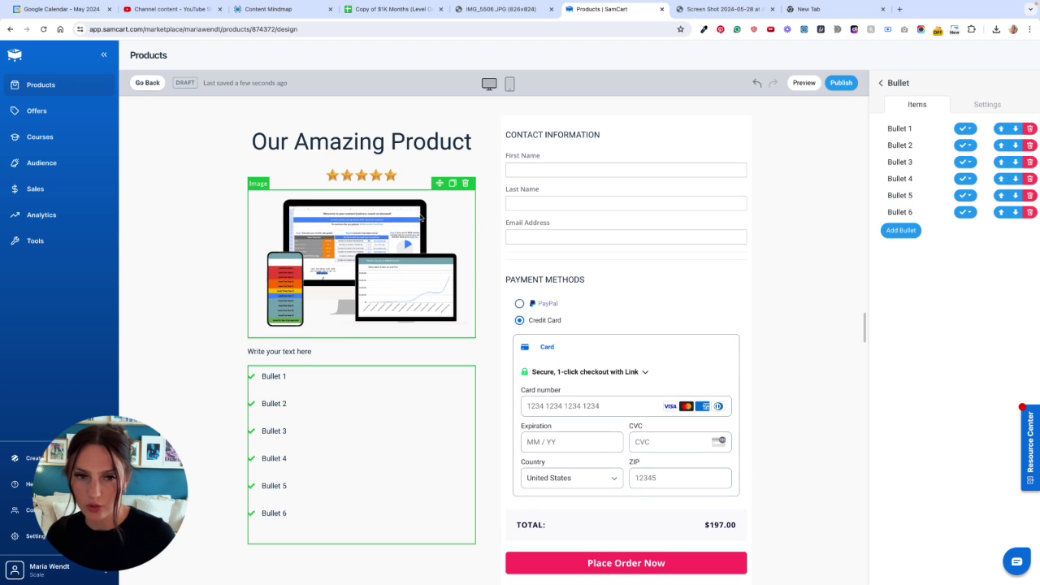
{"action": "scroll", "coordinate": [420, 249], "scroll_direction": "down", "scroll_amount": 1}
{"action": "scroll", "coordinate": [402, 267], "scroll_direction": "up", "scroll_amount": 1}
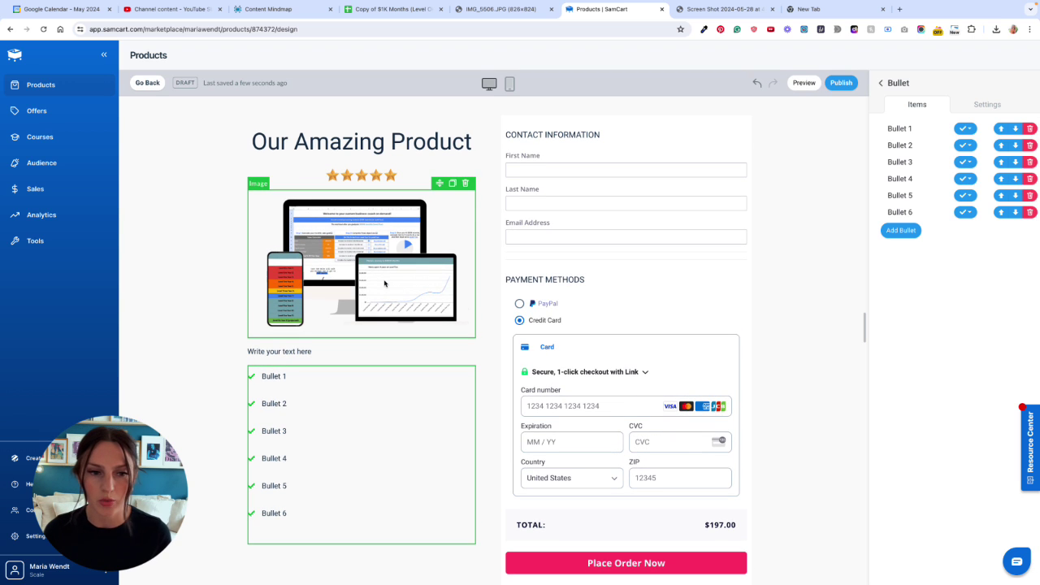
{"action": "left_click", "coordinate": [880, 85]}
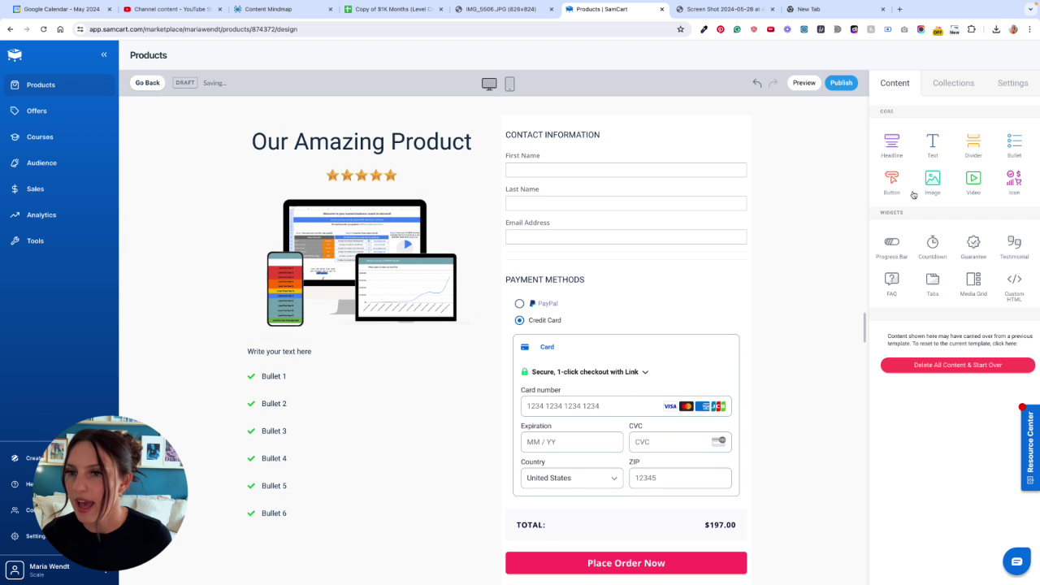
- Add a second Text block below the bullet list and check the page in the mobile layout before returning to desktop
{"action": "left_click_drag", "start_coordinate": [705, 245], "coordinate": [326, 524]}
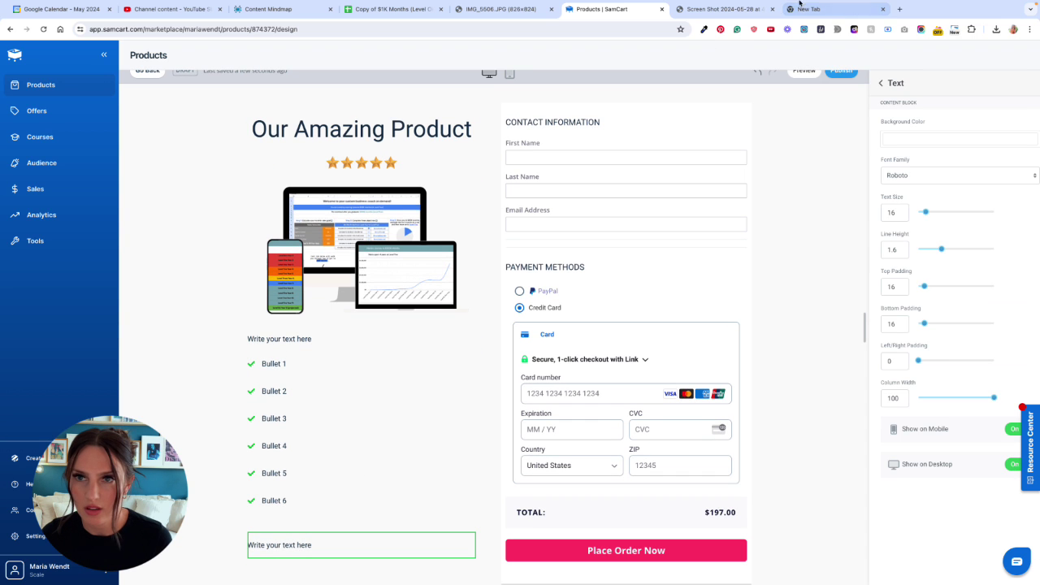
{"action": "scroll", "coordinate": [360, 332], "scroll_direction": "down", "scroll_amount": 1}
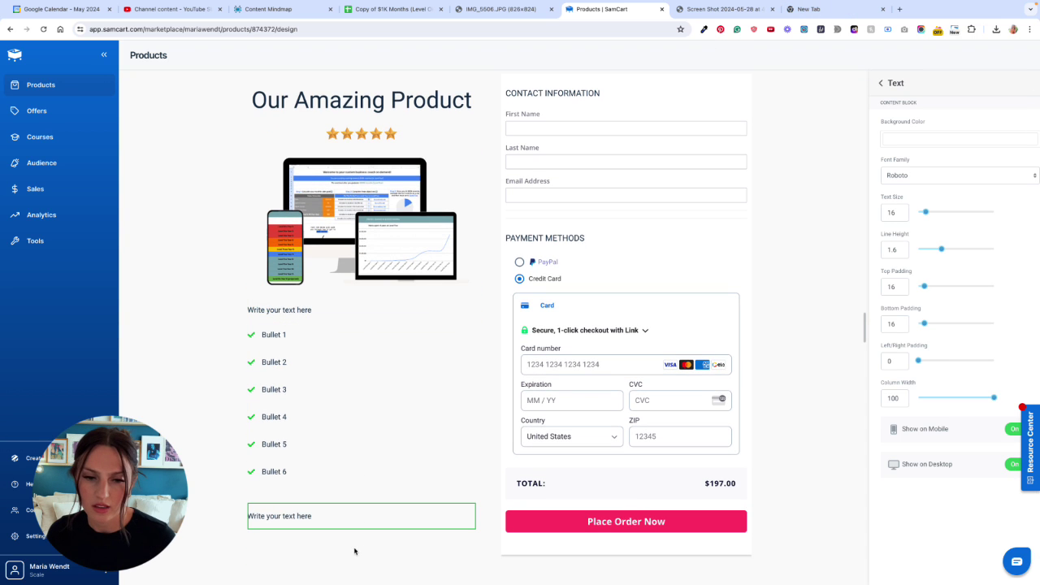
{"action": "scroll", "coordinate": [357, 543], "scroll_direction": "up", "scroll_amount": 1}
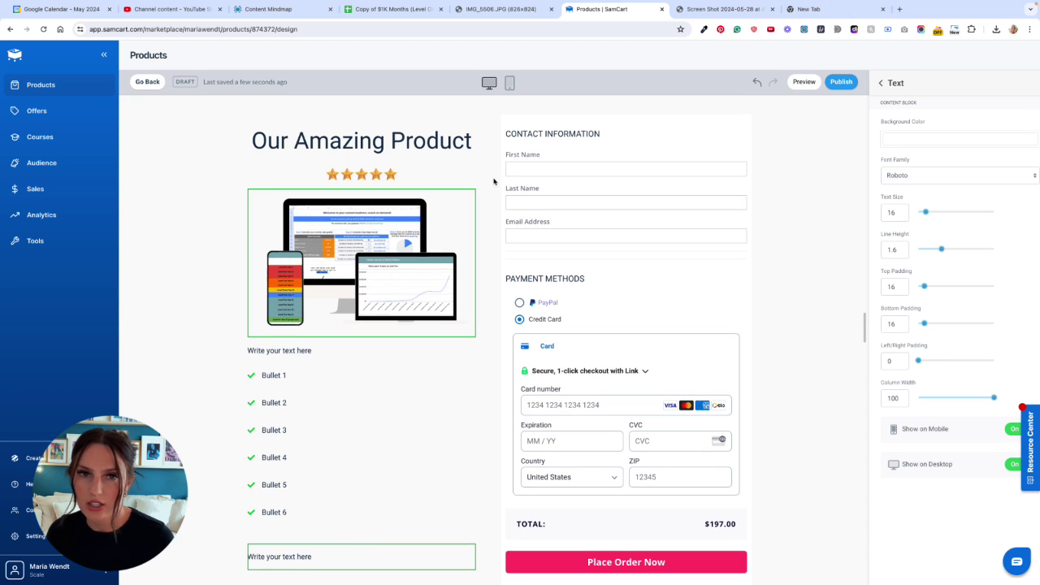
{"action": "left_click", "coordinate": [510, 84]}
{"action": "scroll", "coordinate": [490, 322], "scroll_direction": "down", "scroll_amount": 4}
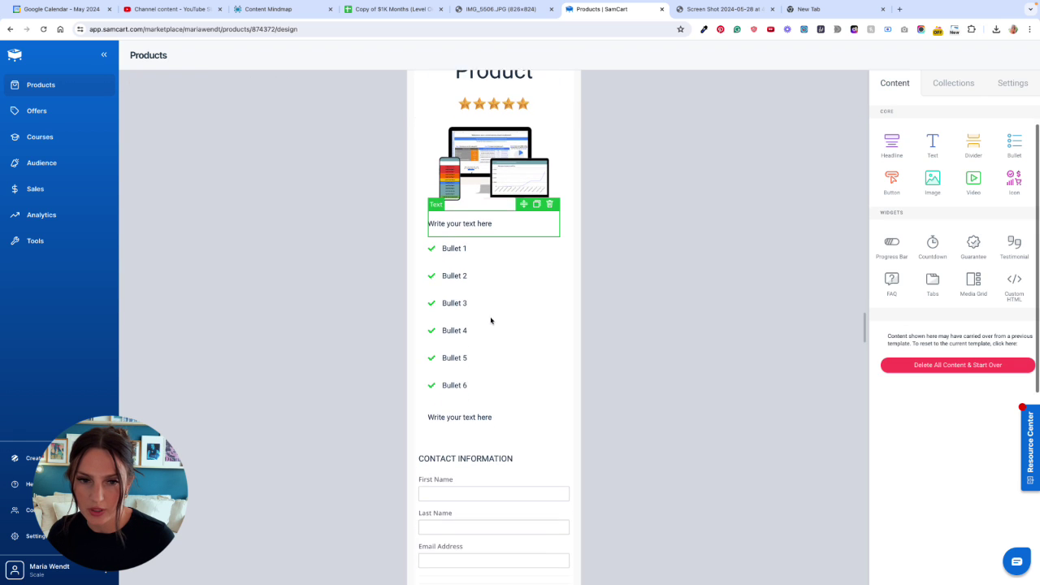
{"action": "scroll", "coordinate": [491, 318], "scroll_direction": "up", "scroll_amount": 4}
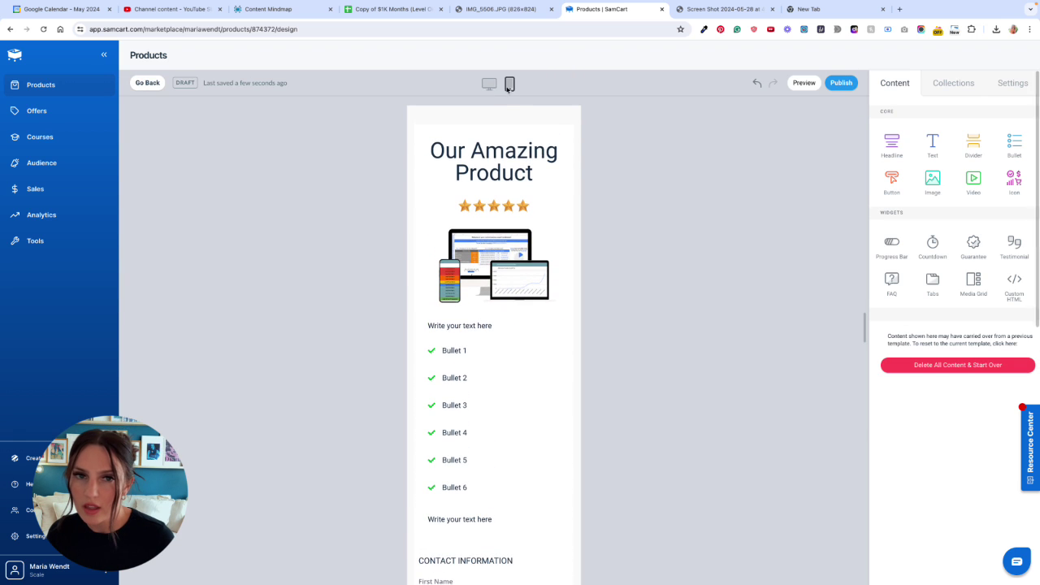
{"action": "left_click", "coordinate": [489, 85]}
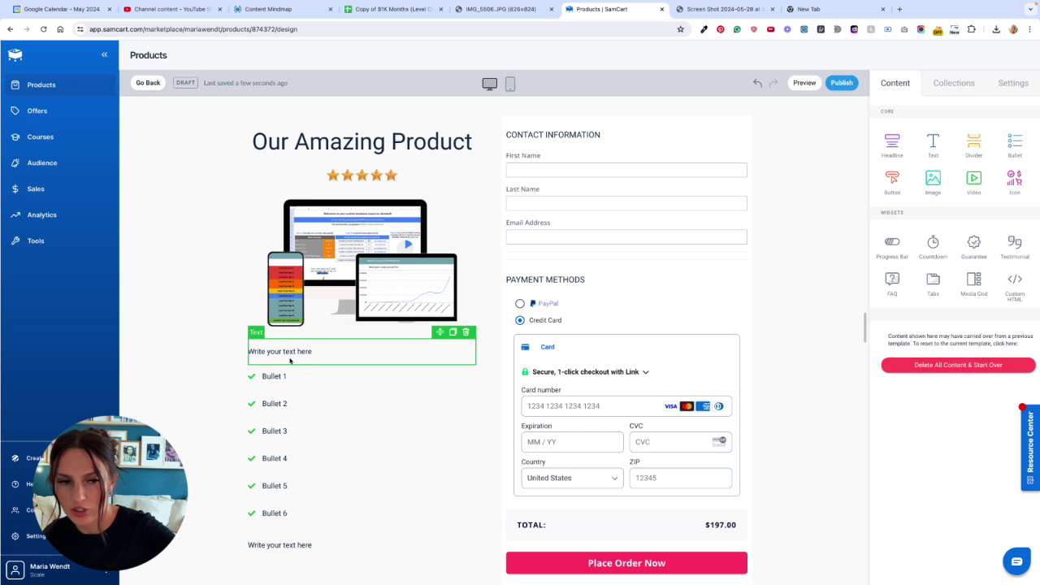
- Set the bottom padding of the text block above the bullet list to 0
{"action": "left_click", "coordinate": [299, 350]}
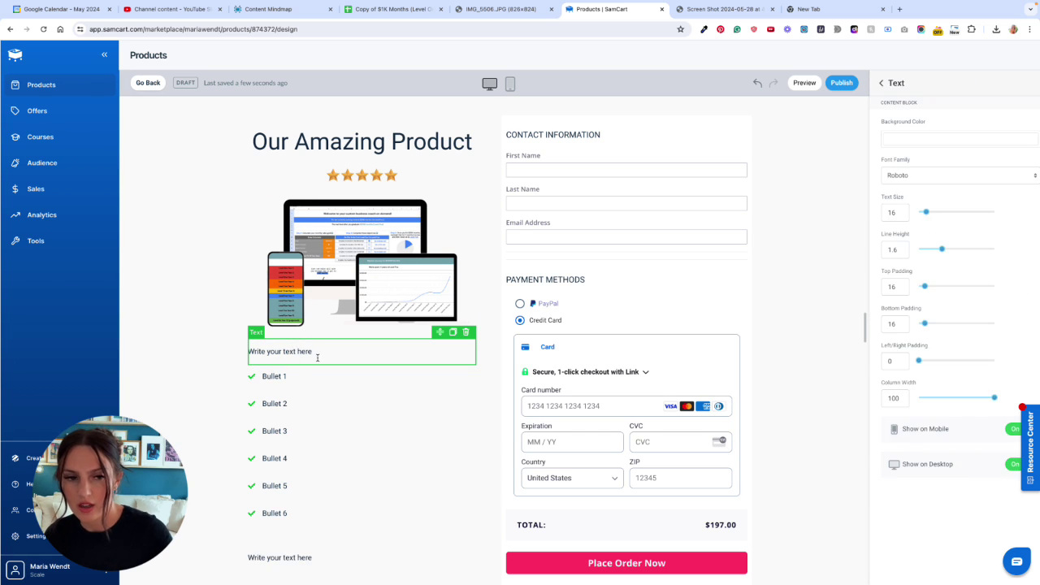
{"action": "double_click", "coordinate": [898, 323]}
{"action": "type", "text": "0"}
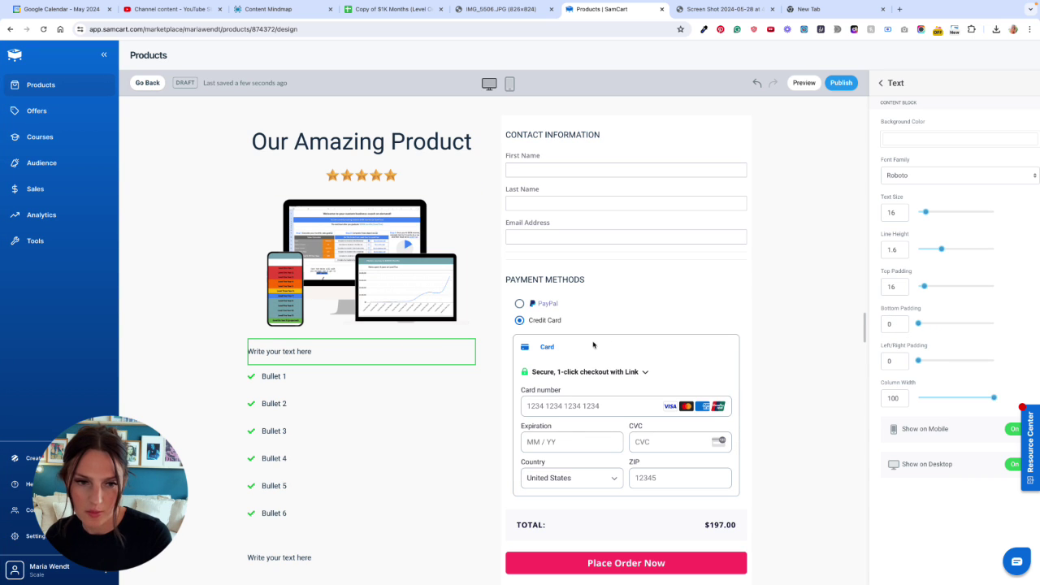
{"action": "left_click", "coordinate": [244, 324]}
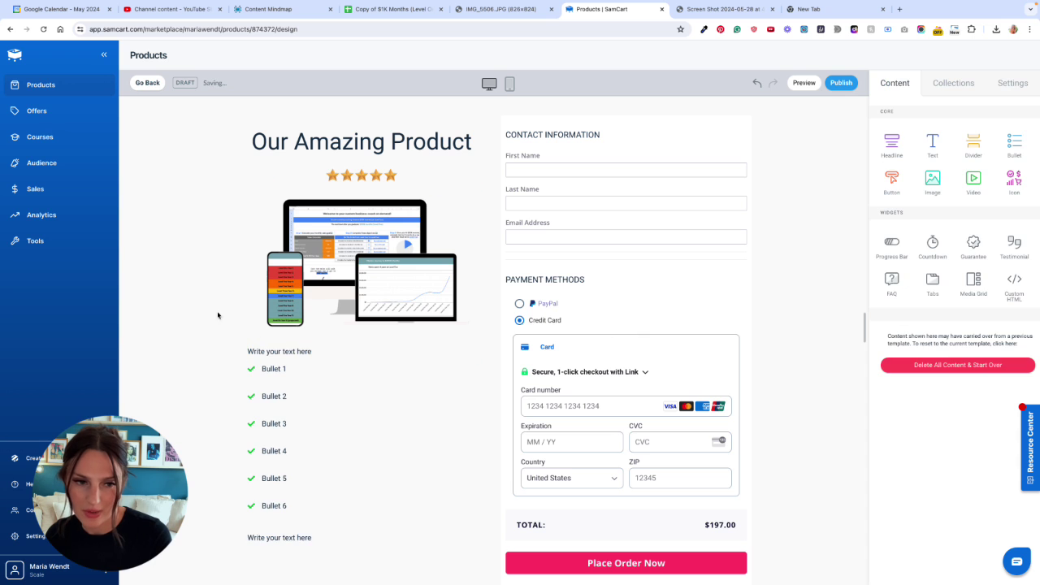
- Restore the bottom padding of the text block above the bullet list to 16
{"action": "left_click", "coordinate": [309, 350]}
{"action": "left_click", "coordinate": [895, 324]}
{"action": "double_click", "coordinate": [895, 324]}
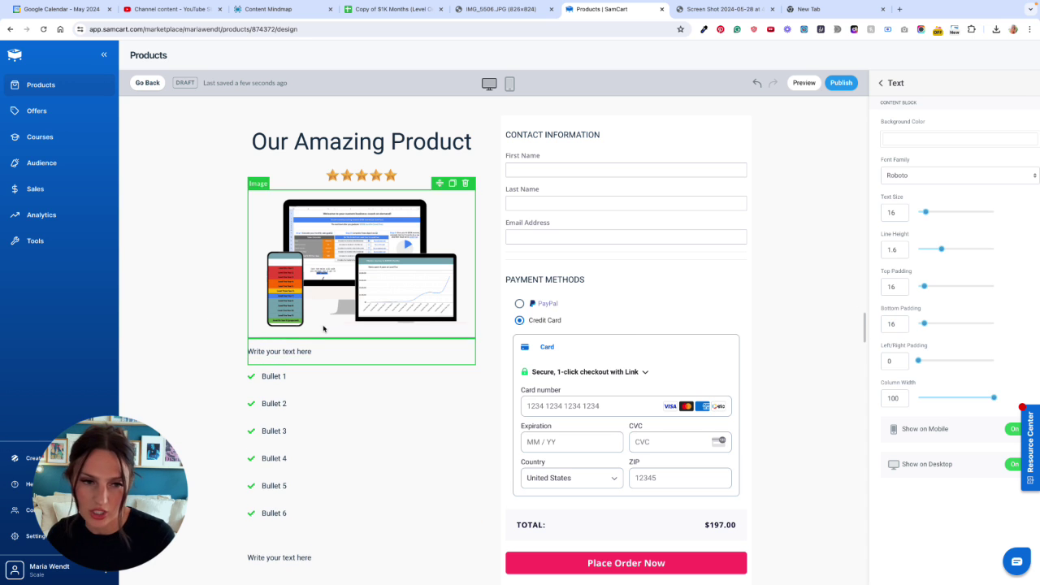
{"action": "scroll", "coordinate": [323, 327], "scroll_direction": "down", "scroll_amount": 1}
{"action": "scroll", "coordinate": [342, 316], "scroll_direction": "up", "scroll_amount": 1}
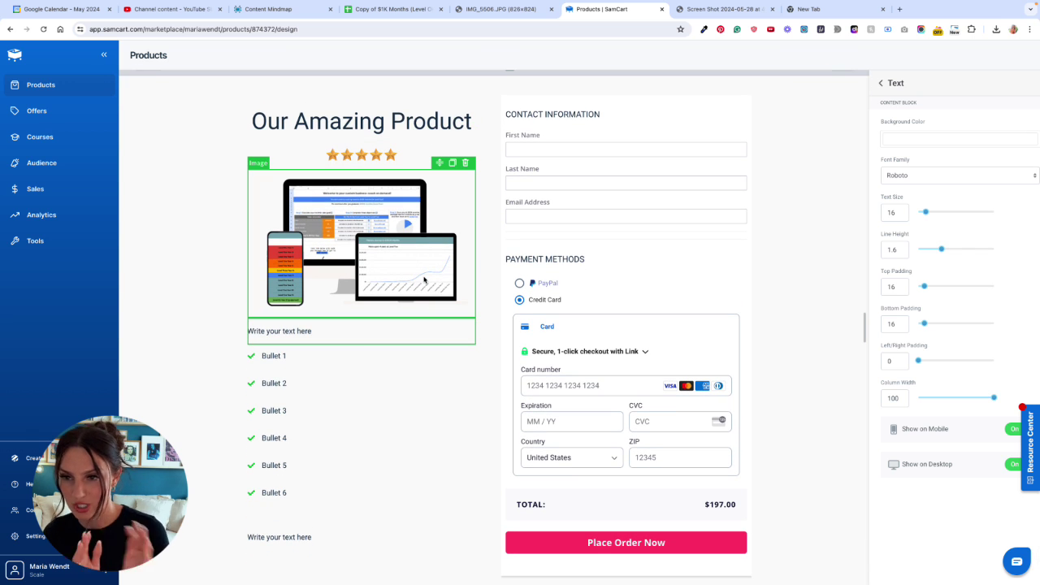
- Try a dark red background color on the text block above the bullet list
{"action": "left_click", "coordinate": [898, 140]}
{"action": "left_click", "coordinate": [951, 167]}
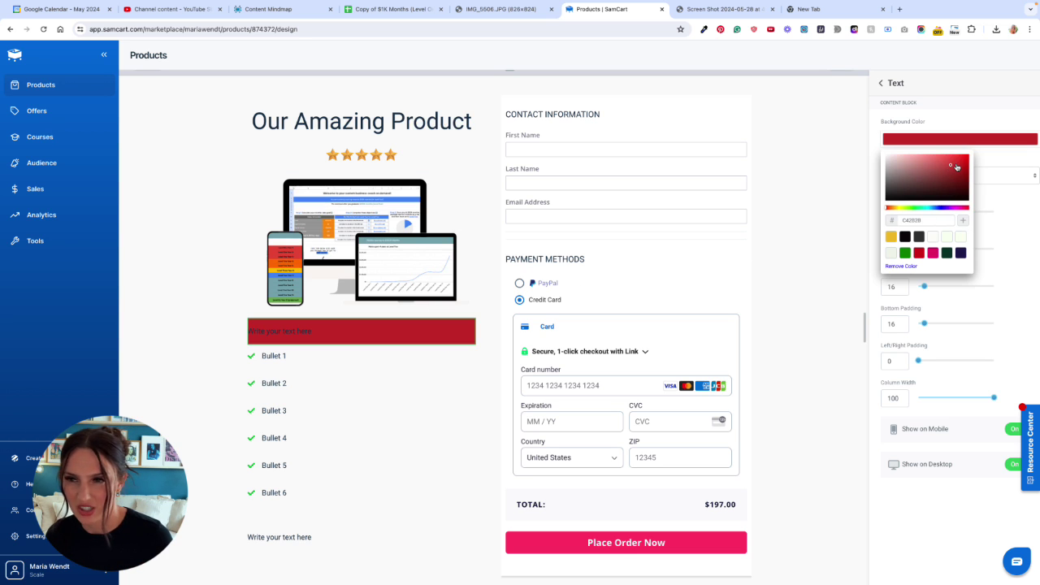
{"action": "double_click", "coordinate": [943, 218]}
{"action": "key", "text": "BackSpace"}
{"action": "left_click", "coordinate": [992, 193]}
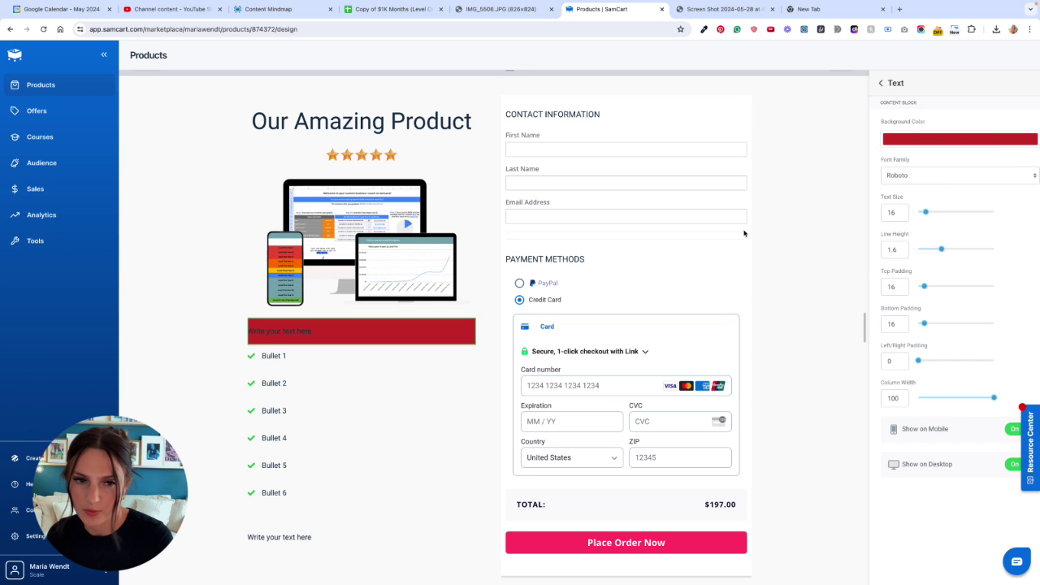
- Undo the background color change on the text block above the bullet list
{"action": "scroll", "coordinate": [485, 196], "scroll_direction": "up", "scroll_amount": 1}
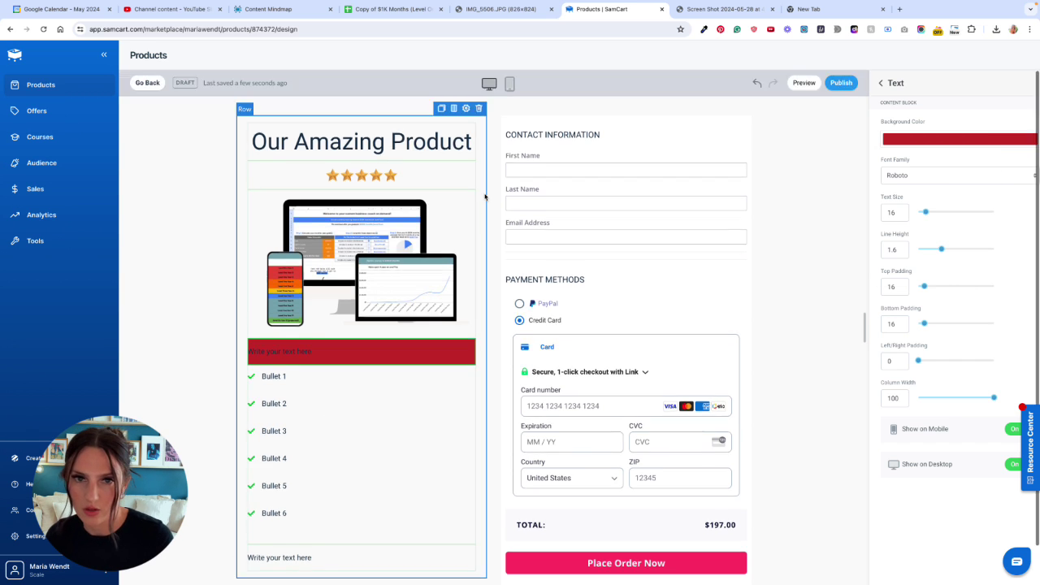
{"action": "left_click", "coordinate": [757, 85]}
{"action": "left_click", "coordinate": [757, 84]}
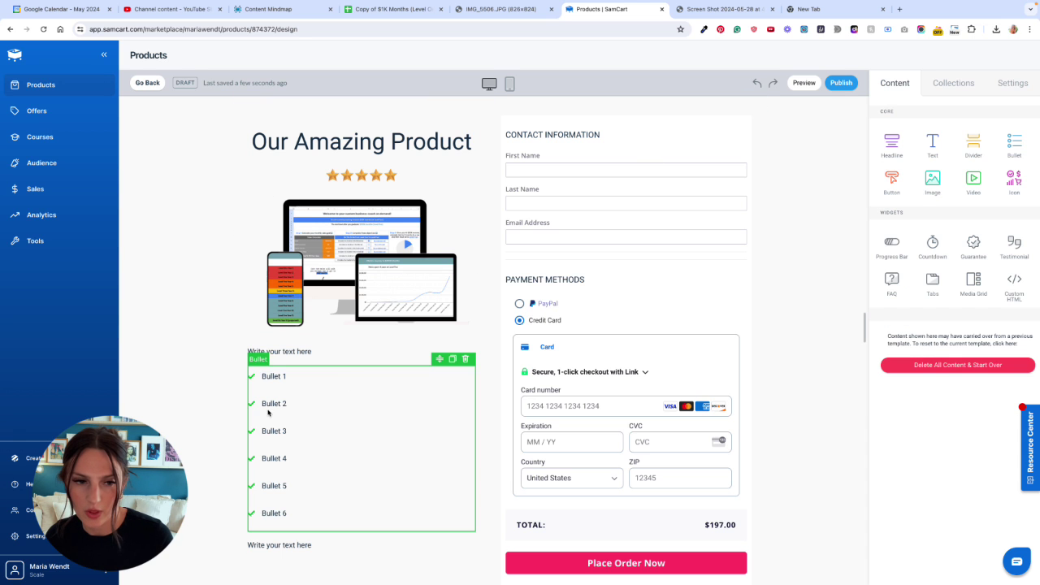
{"action": "scroll", "coordinate": [488, 325], "scroll_direction": "down", "scroll_amount": 1}
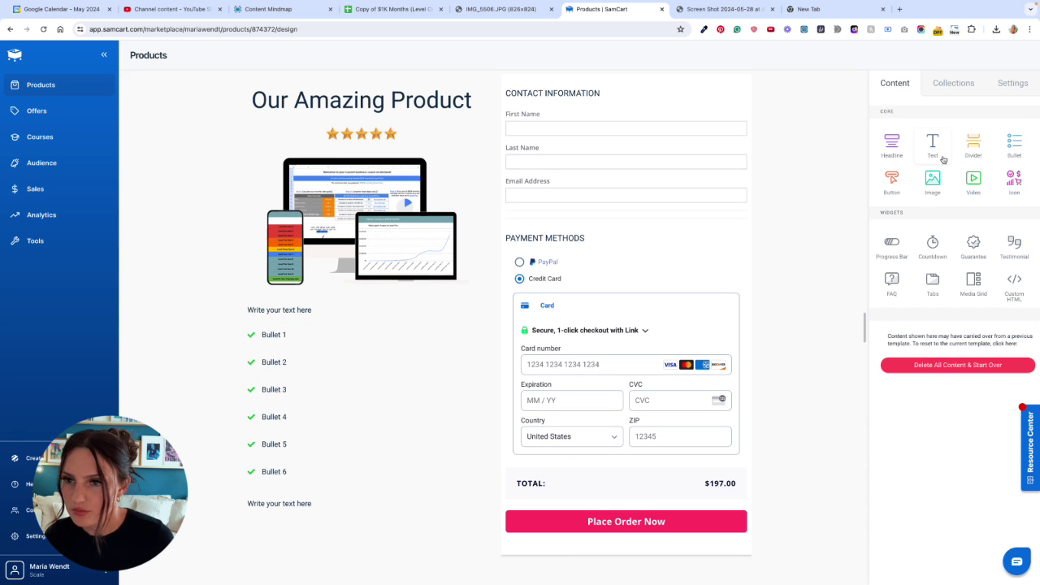
- Add an image block below the last text block under the bullet list
{"action": "left_click_drag", "start_coordinate": [933, 180], "coordinate": [448, 533]}
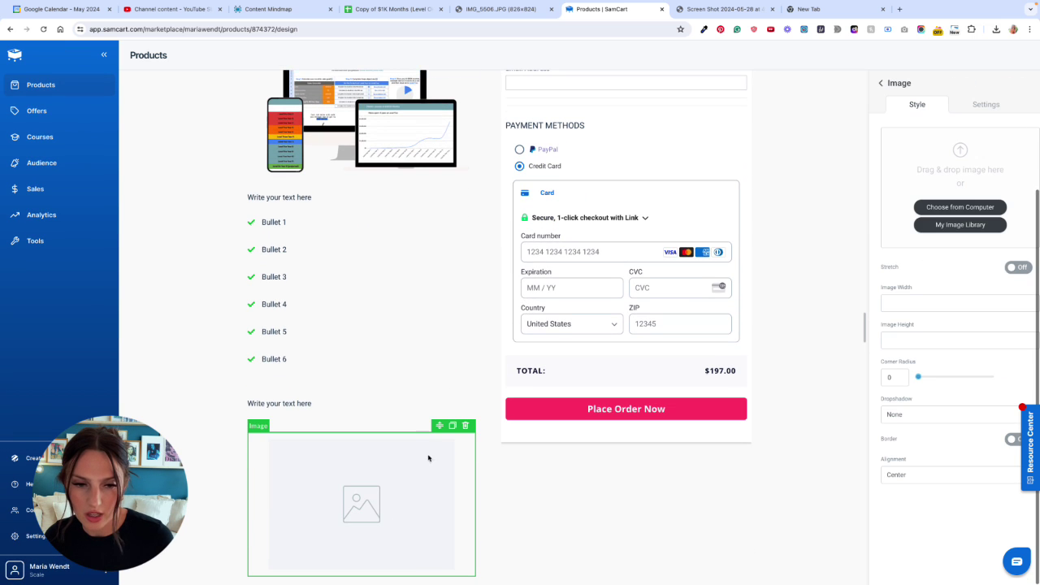
{"action": "left_click", "coordinate": [503, 493]}
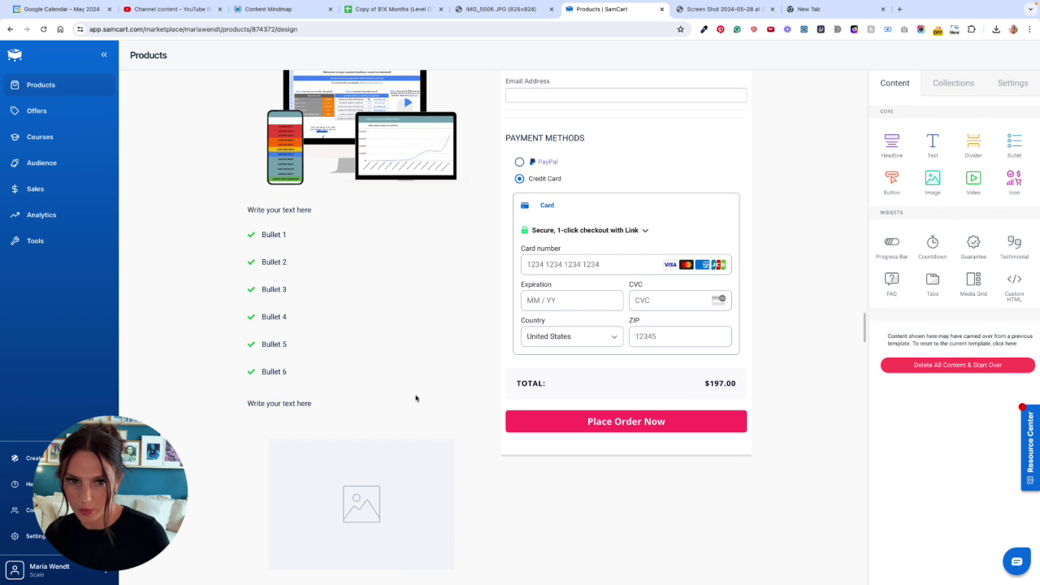
- Review the checkout page in the mobile layout, then return to the desktop layout
{"action": "scroll", "coordinate": [415, 397], "scroll_direction": "up", "scroll_amount": 2}
{"action": "left_click", "coordinate": [510, 85]}
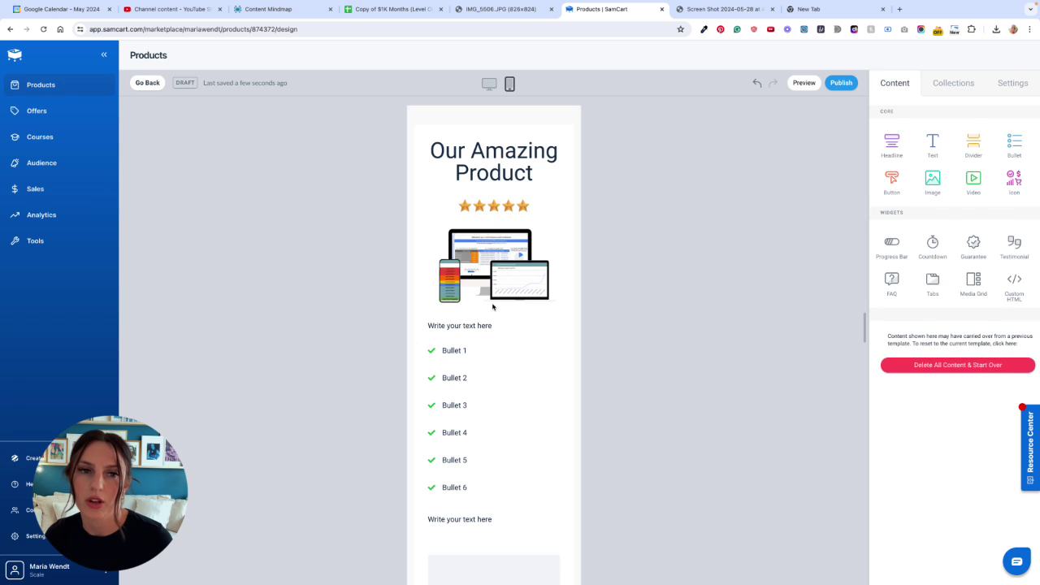
{"action": "scroll", "coordinate": [485, 318], "scroll_direction": "down", "scroll_amount": 5}
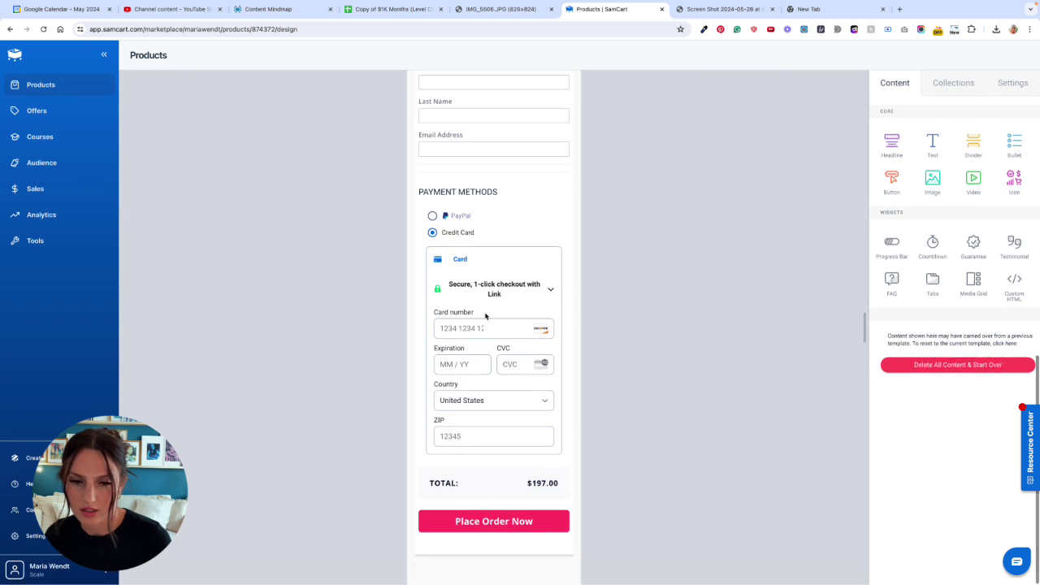
{"action": "scroll", "coordinate": [485, 317], "scroll_direction": "up", "scroll_amount": 5}
{"action": "scroll", "coordinate": [485, 314], "scroll_direction": "down", "scroll_amount": 1}
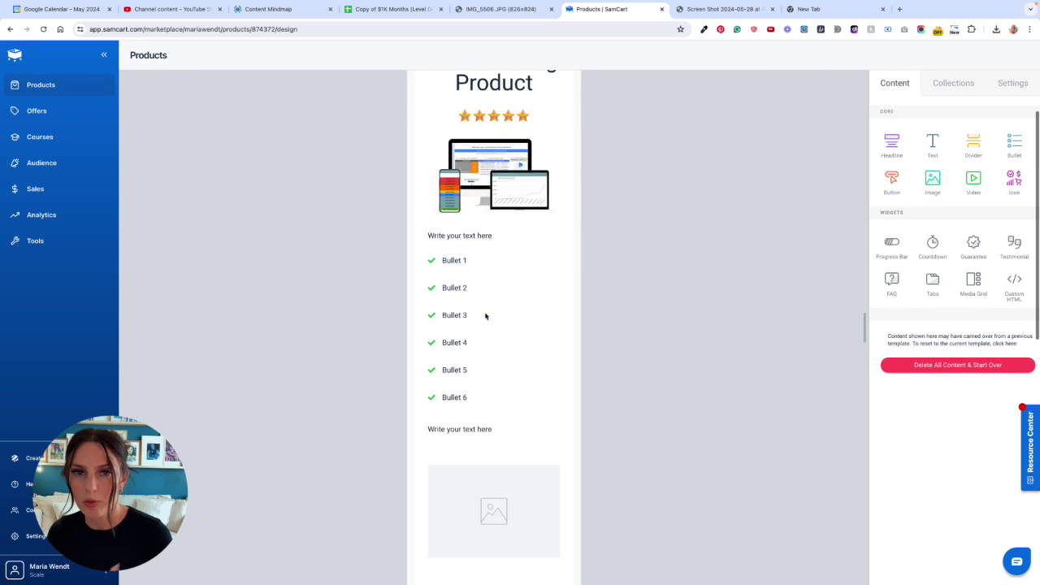
{"action": "scroll", "coordinate": [488, 122], "scroll_direction": "up", "scroll_amount": 1}
{"action": "left_click", "coordinate": [489, 83]}
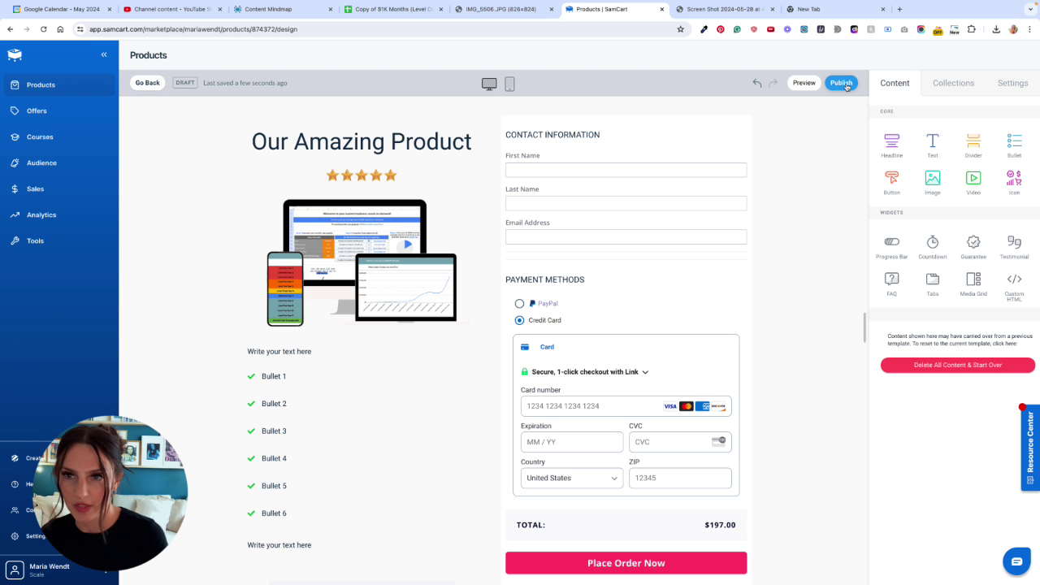
- Publish the checkout page and open the product's offer settings at the order bumps
{"action": "left_click", "coordinate": [842, 83]}
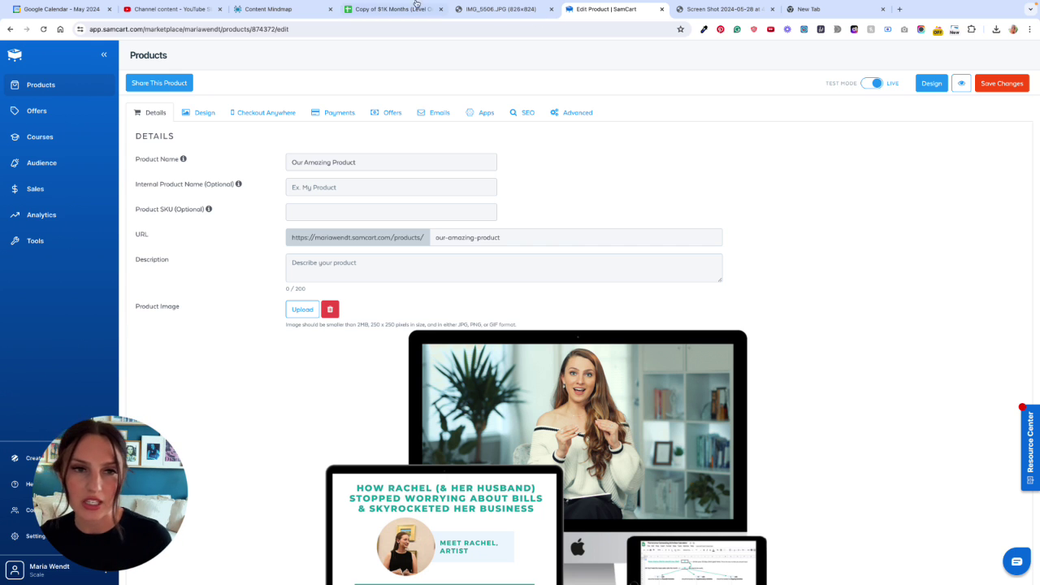
{"action": "left_click", "coordinate": [389, 113]}
{"action": "scroll", "coordinate": [445, 281], "scroll_direction": "down", "scroll_amount": 1}
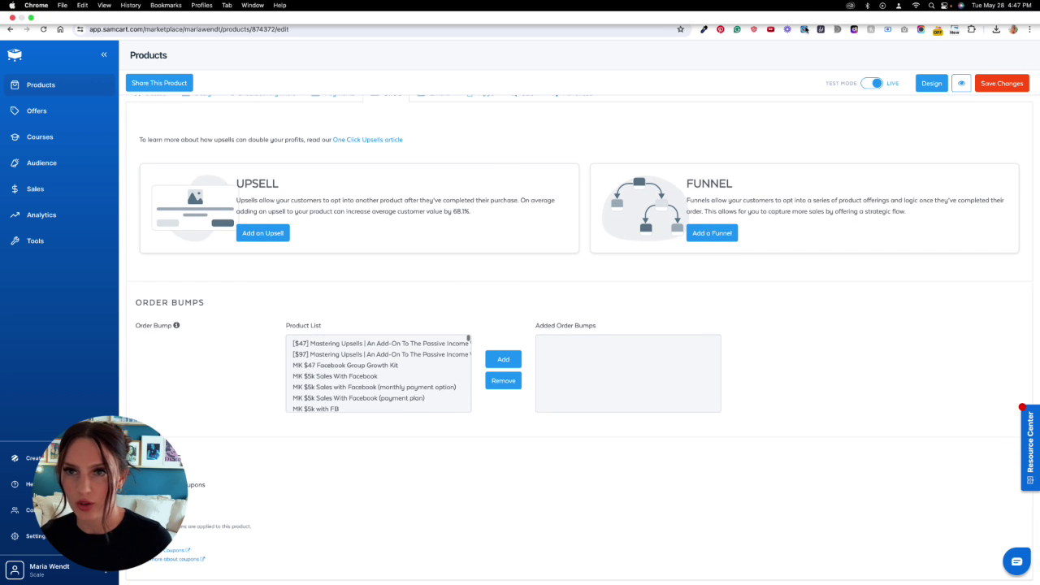
- Open the live Business Coach On Demand Tool checkout page in the empty browser tab and examine its order bump
{"action": "left_click", "coordinate": [797, 12]}
{"action": "type", "text": "busi"}
{"action": "key", "text": "Return"}
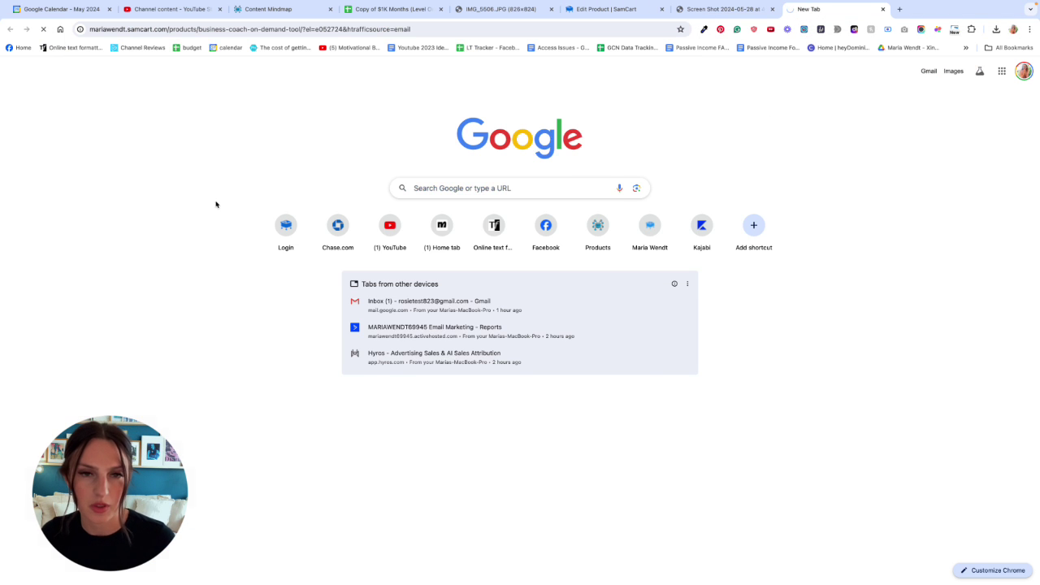
{"action": "scroll", "coordinate": [208, 227], "scroll_direction": "down", "scroll_amount": 7}
{"action": "scroll", "coordinate": [208, 227], "scroll_direction": "down", "scroll_amount": 1}
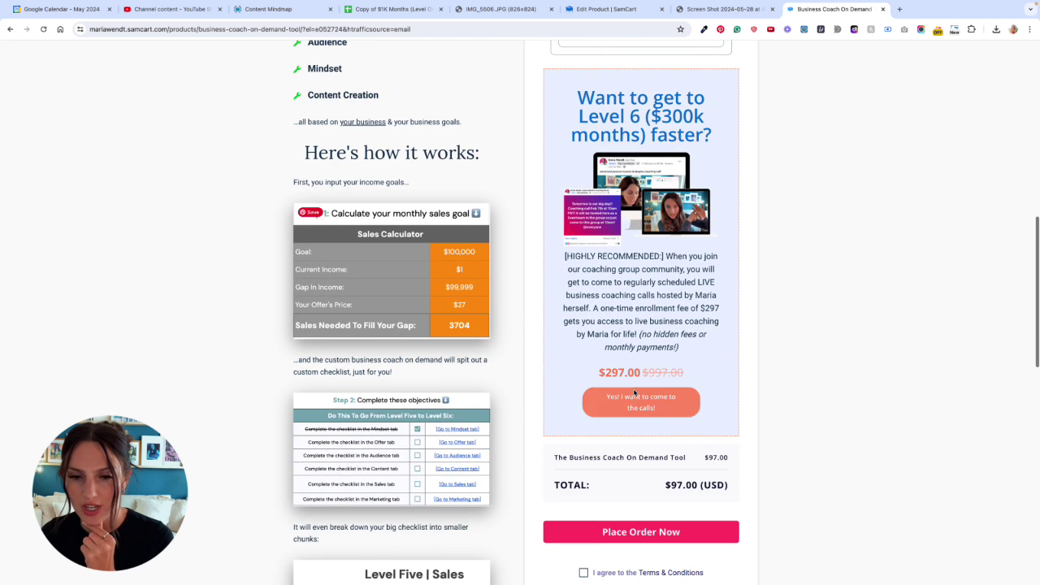
- Add the live coaching calls order bump to the sample order and check the order summary
{"action": "left_click", "coordinate": [641, 405]}
{"action": "scroll", "coordinate": [723, 425], "scroll_direction": "down", "scroll_amount": 1}
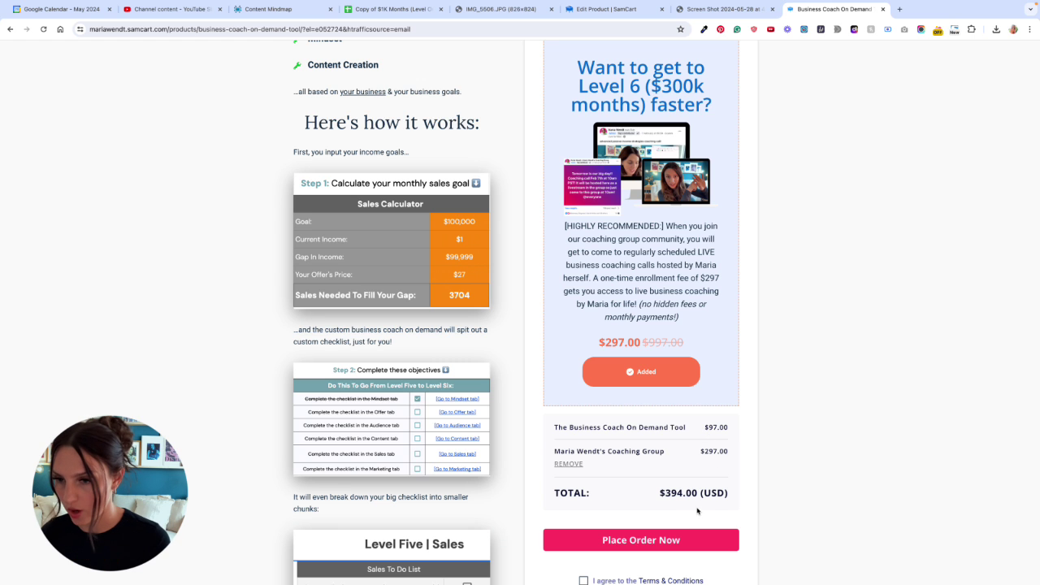
{"action": "scroll", "coordinate": [683, 441], "scroll_direction": "up", "scroll_amount": 8}
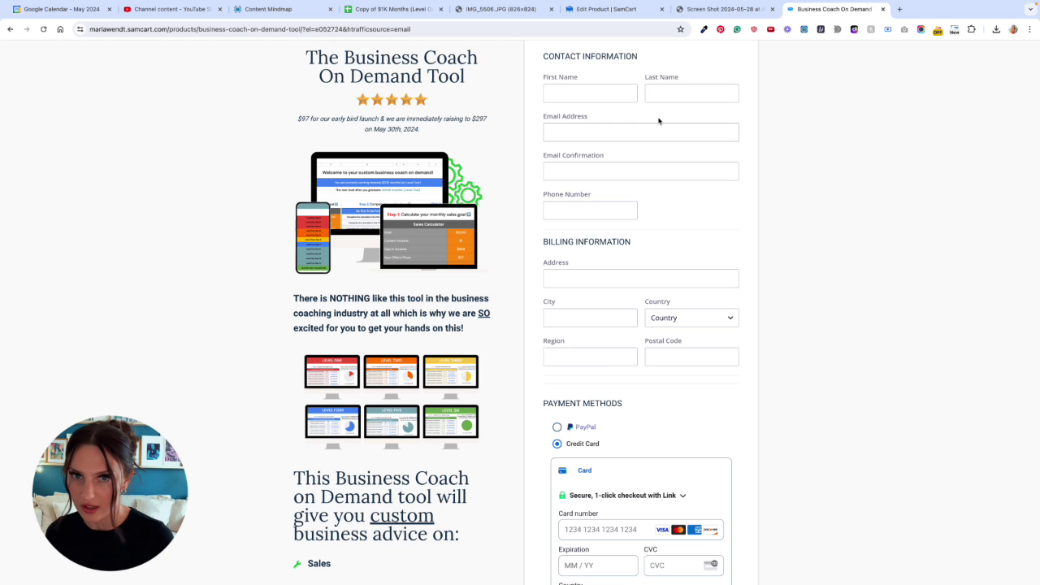
- Return to the SamCart product editor and examine the upsell, funnel and order bump options
{"action": "left_click", "coordinate": [628, 15]}
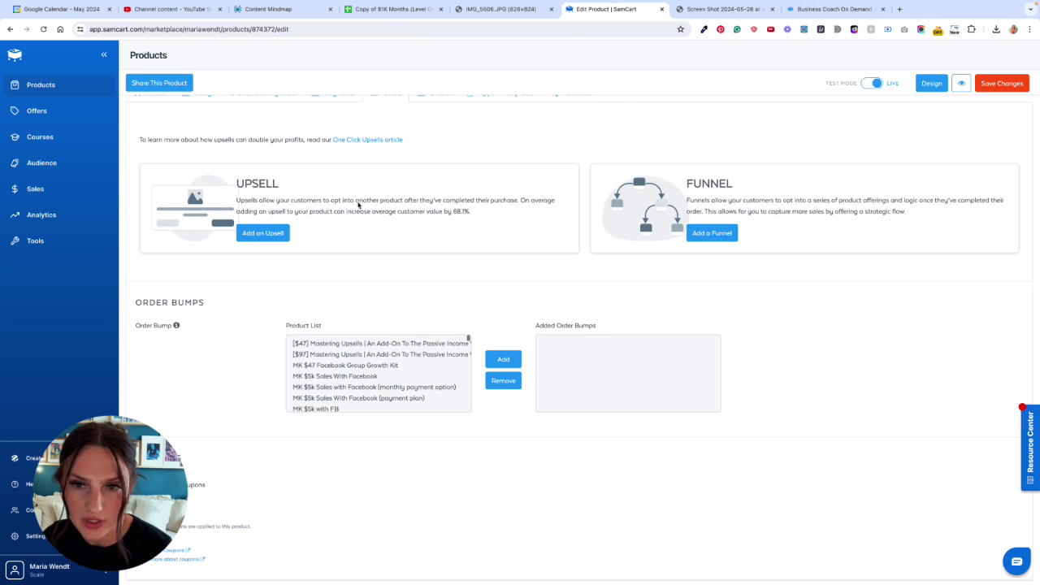
{"action": "scroll", "coordinate": [371, 219], "scroll_direction": "up", "scroll_amount": 1}
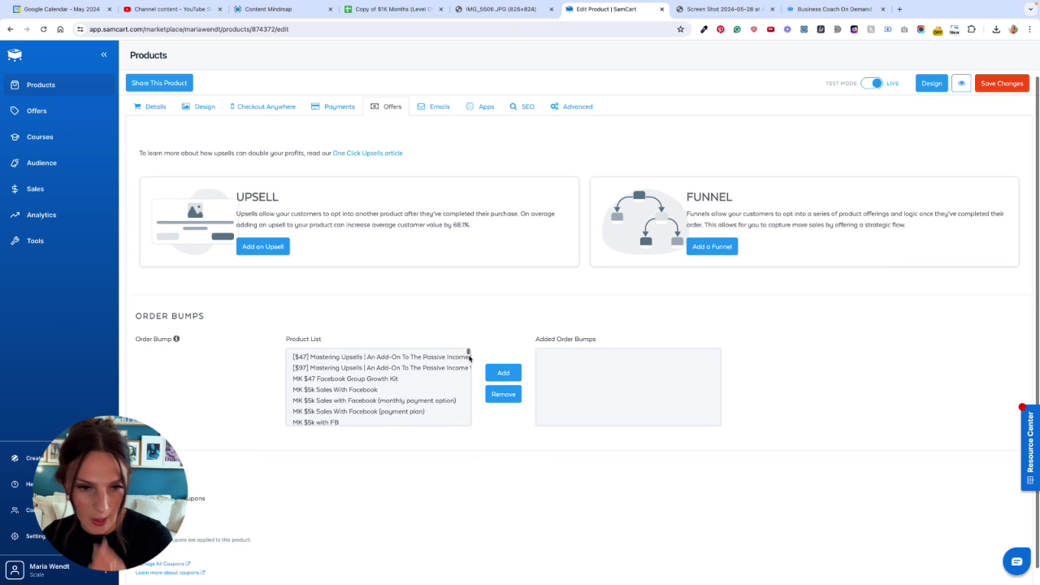
{"action": "scroll", "coordinate": [447, 448], "scroll_direction": "down", "scroll_amount": 1}
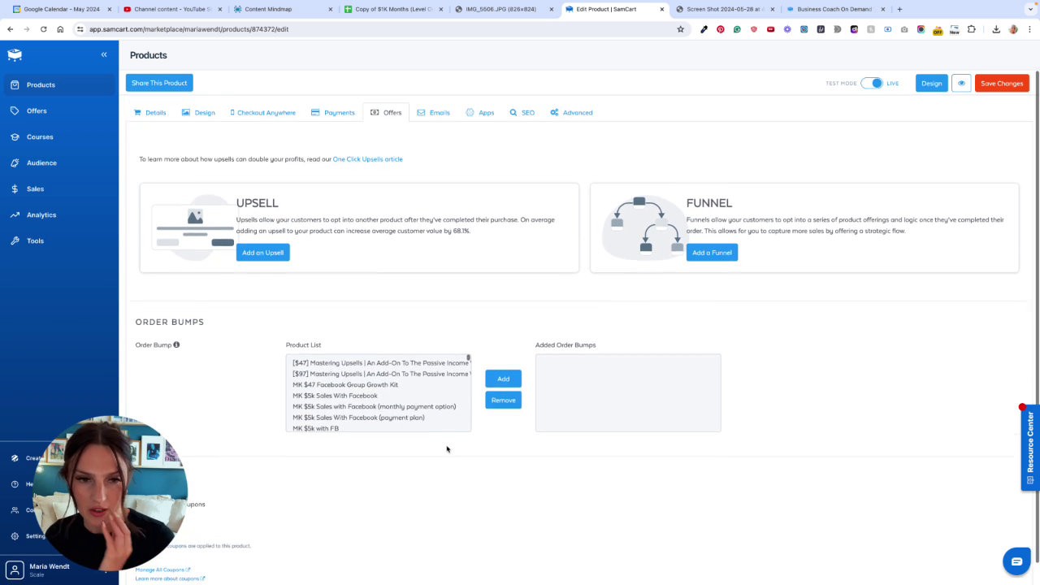
{"action": "scroll", "coordinate": [446, 449], "scroll_direction": "up", "scroll_amount": 1}
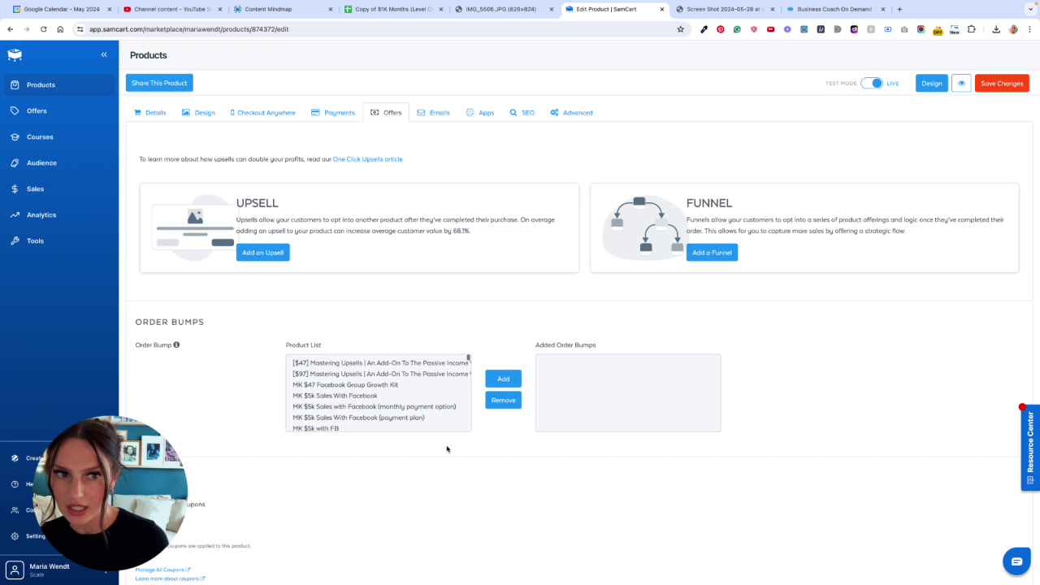
{"action": "scroll", "coordinate": [455, 443], "scroll_direction": "down", "scroll_amount": 1}
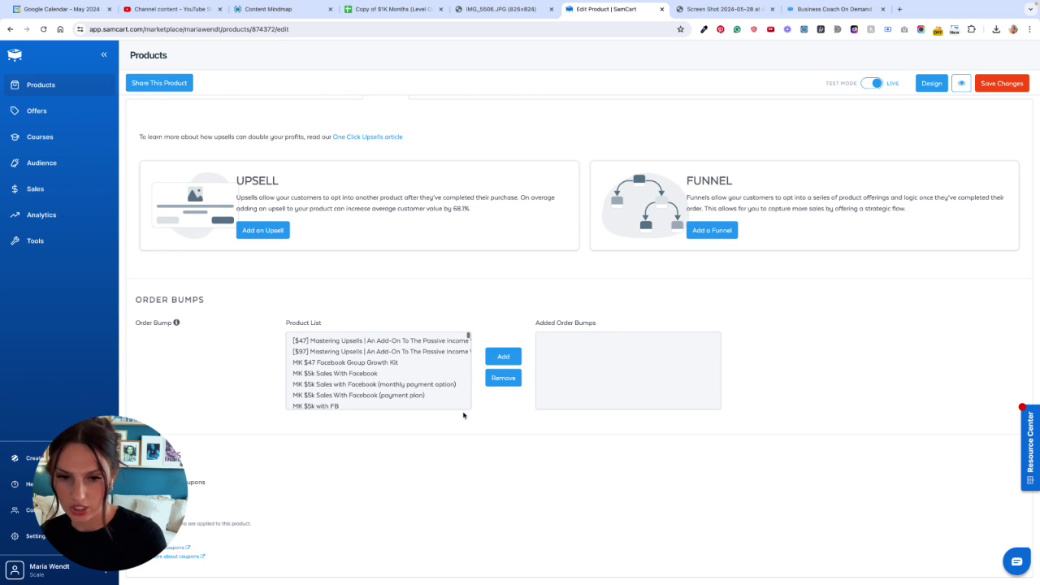
{"action": "scroll", "coordinate": [463, 415], "scroll_direction": "up", "scroll_amount": 1}
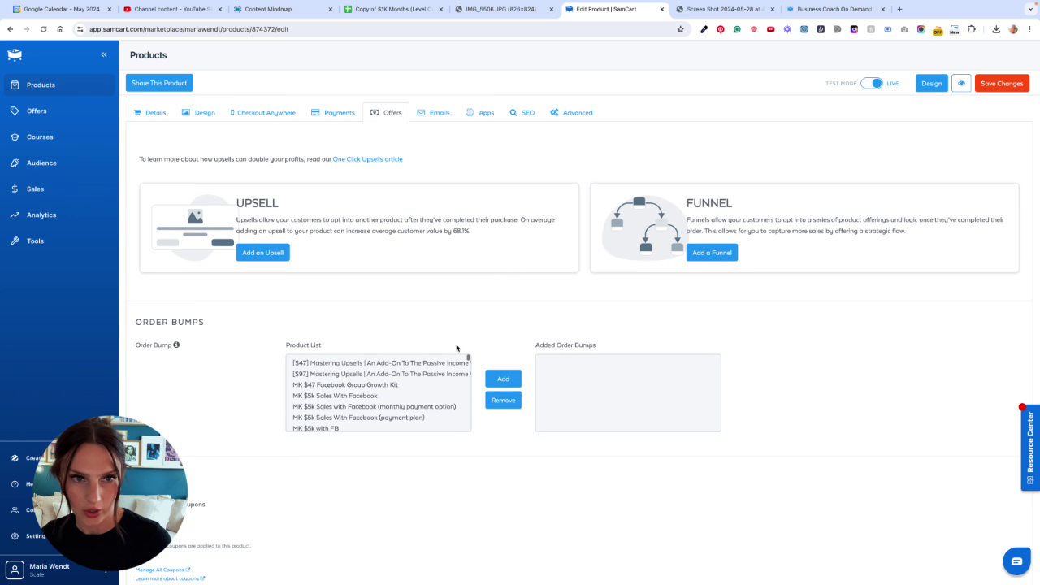
- Start a new integration rule for the product using Kajabi Integration with the Grant Offer action
{"action": "left_click", "coordinate": [577, 112]}
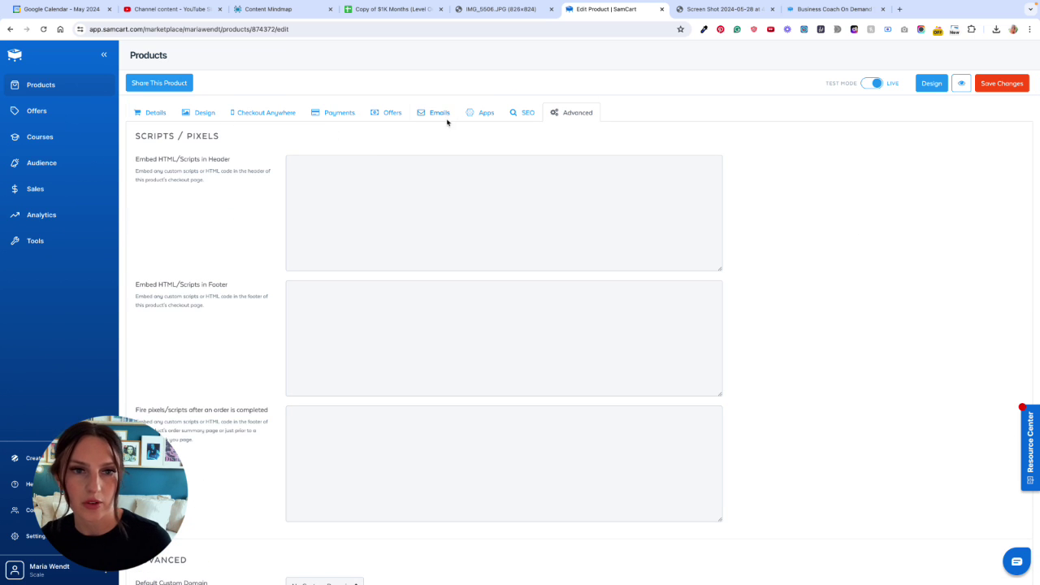
{"action": "left_click", "coordinate": [480, 114]}
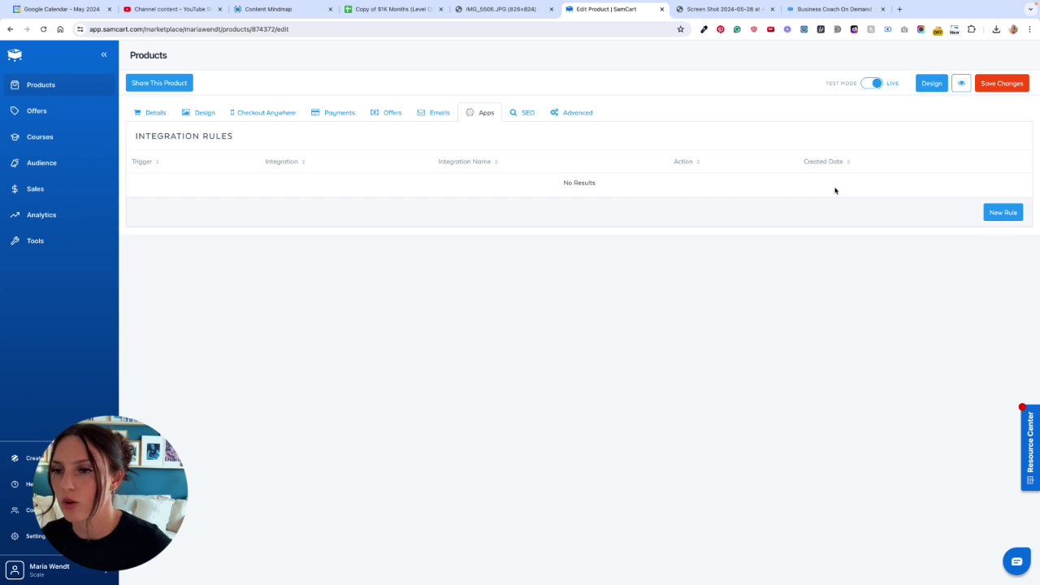
{"action": "left_click", "coordinate": [1003, 212]}
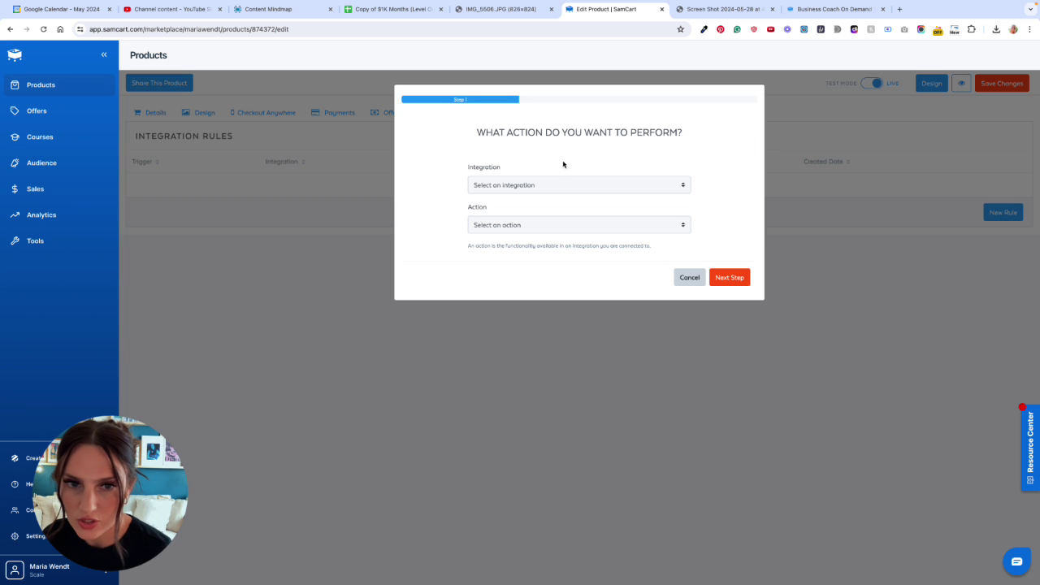
{"action": "left_click", "coordinate": [551, 185]}
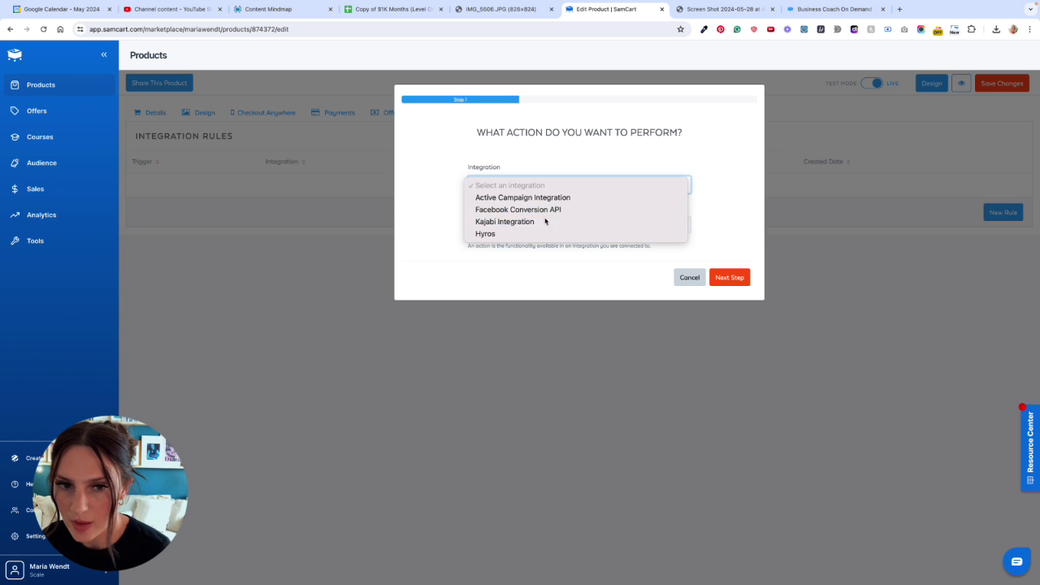
{"action": "left_click", "coordinate": [546, 221]}
{"action": "left_click", "coordinate": [538, 225]}
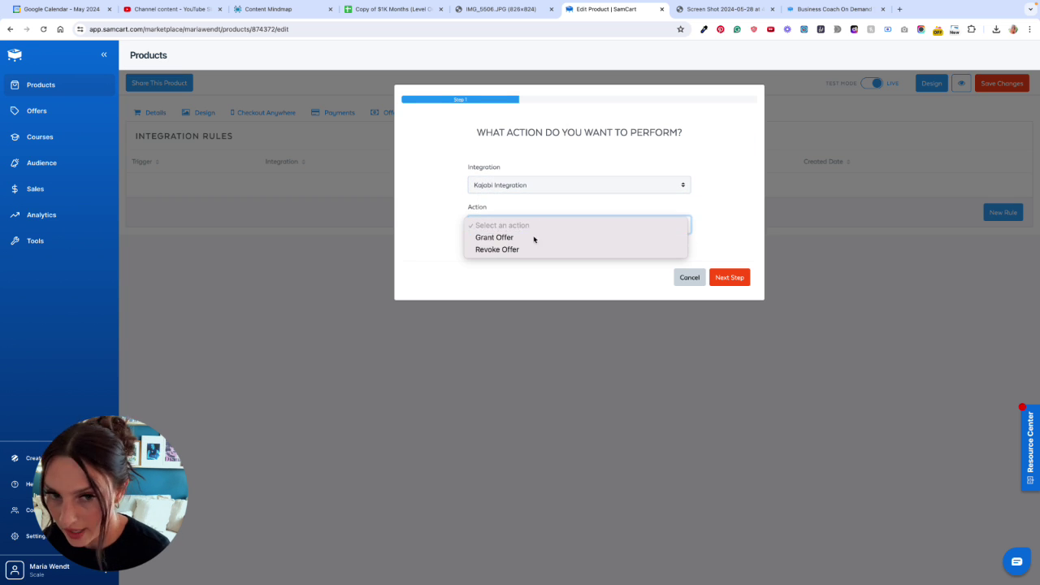
{"action": "left_click", "coordinate": [535, 238]}
{"action": "left_click", "coordinate": [719, 277]}
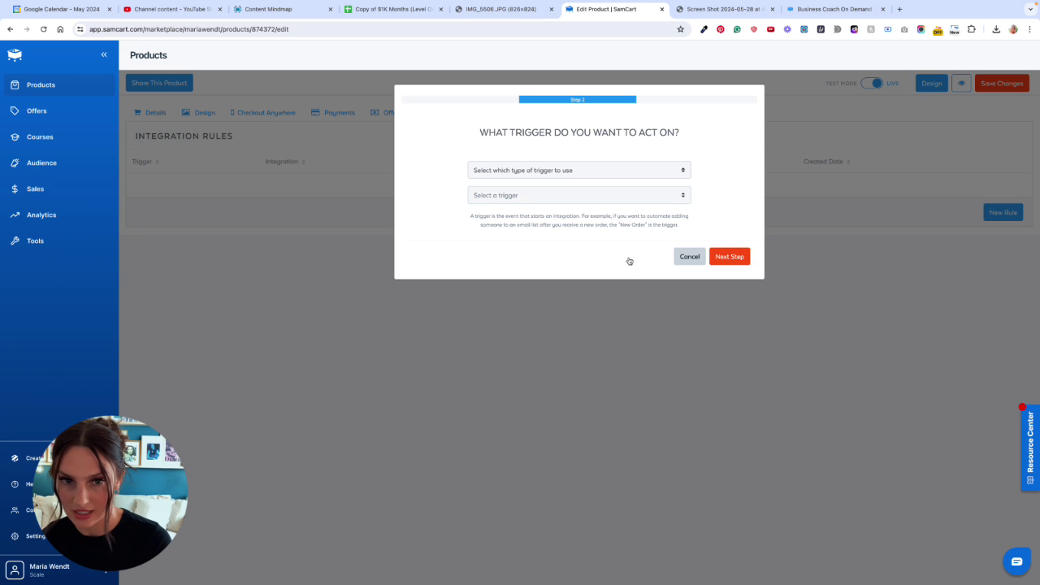
- Set the rule's trigger to the eCommerce event Product Purchased
{"action": "left_click", "coordinate": [530, 172]}
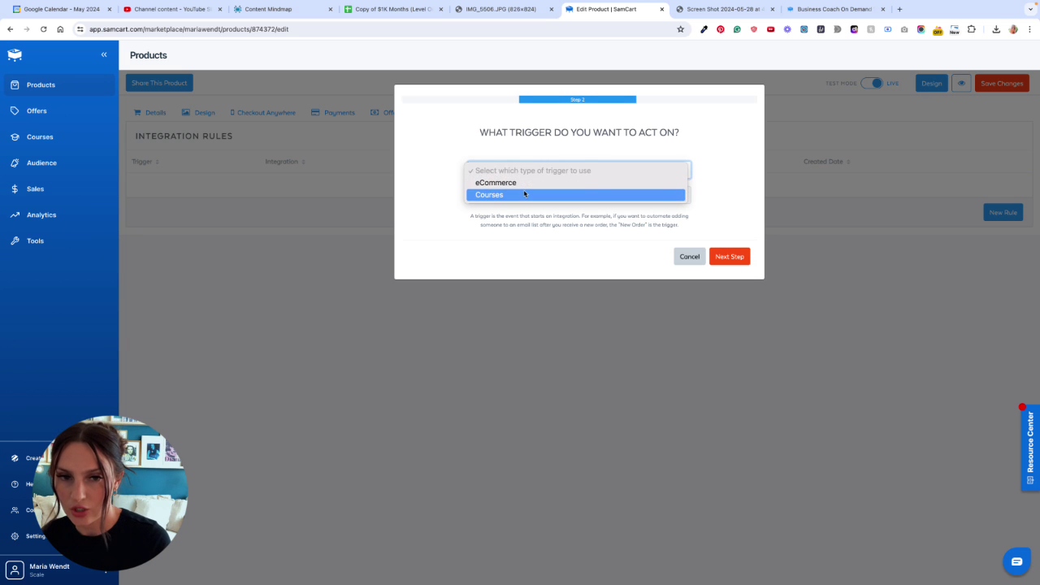
{"action": "left_click", "coordinate": [521, 184]}
{"action": "left_click", "coordinate": [522, 196]}
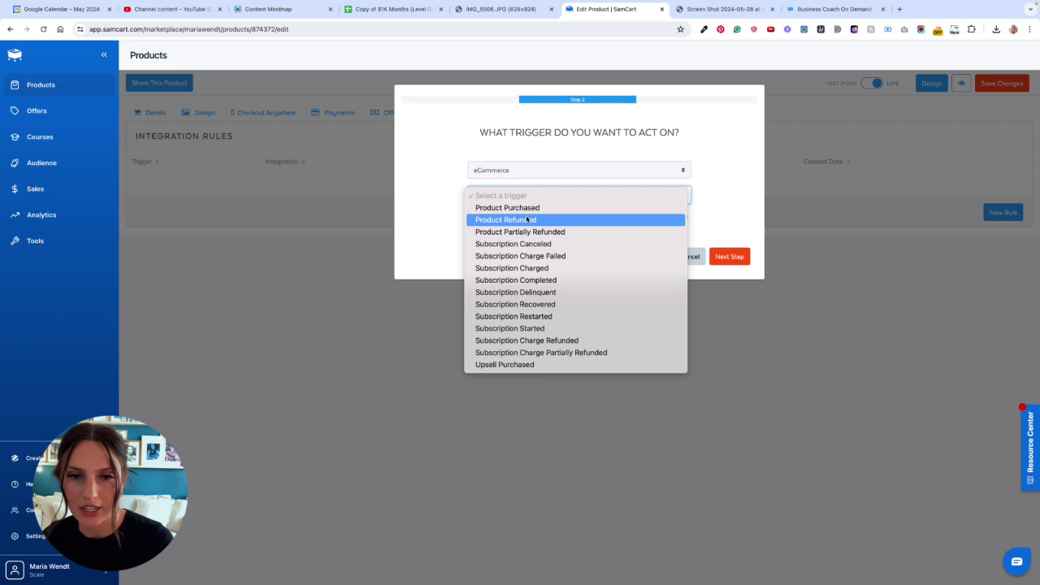
{"action": "left_click", "coordinate": [521, 210]}
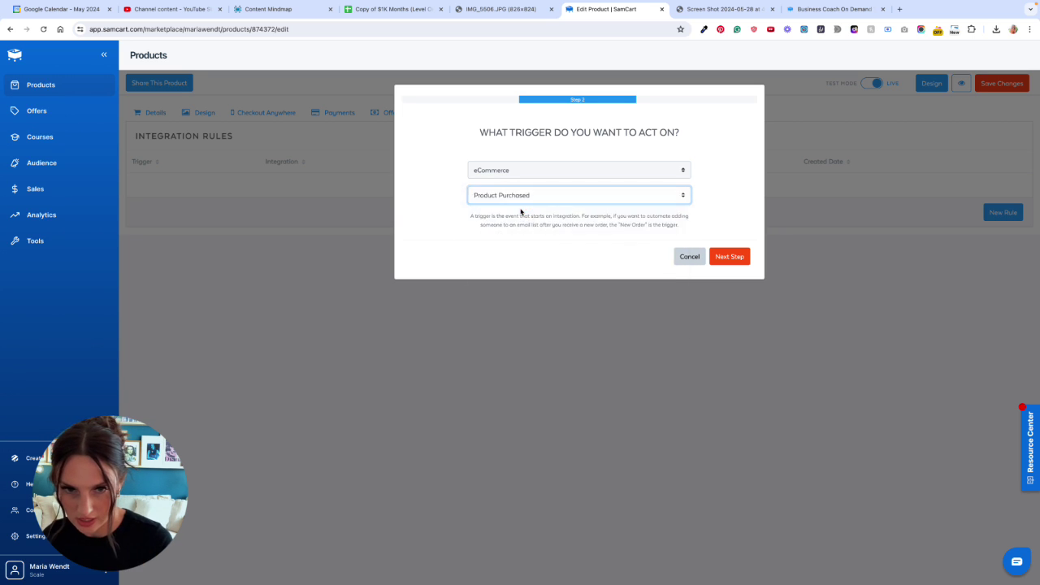
{"action": "left_click", "coordinate": [719, 258]}
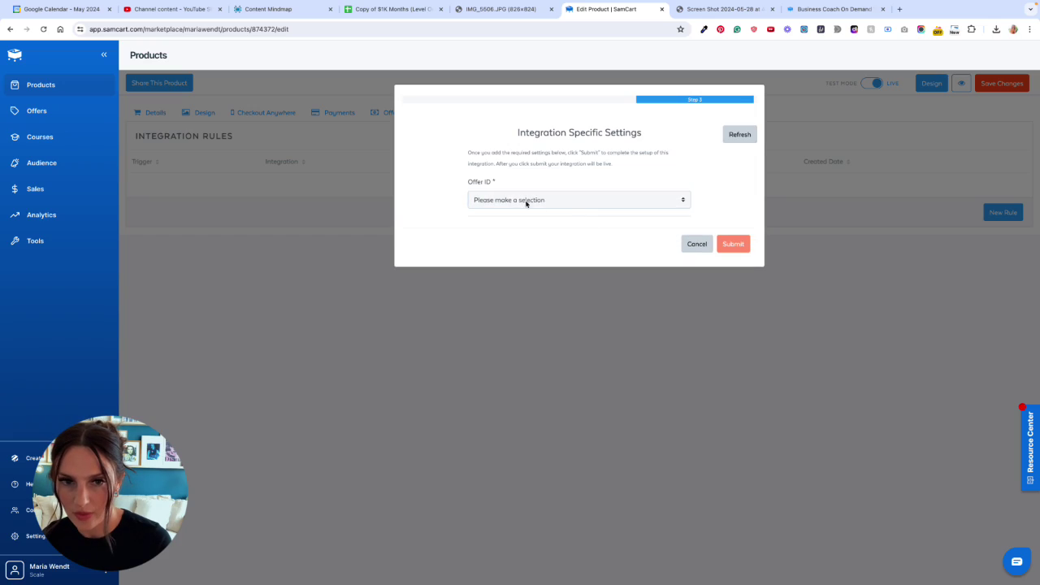
- Choose the Business Coach On Demand Tool offer as the rule's Offer ID and submit the rule
{"action": "left_click", "coordinate": [521, 200]}
{"action": "scroll", "coordinate": [600, 394], "scroll_direction": "down", "scroll_amount": 10}
{"action": "scroll", "coordinate": [601, 399], "scroll_direction": "down", "scroll_amount": 3}
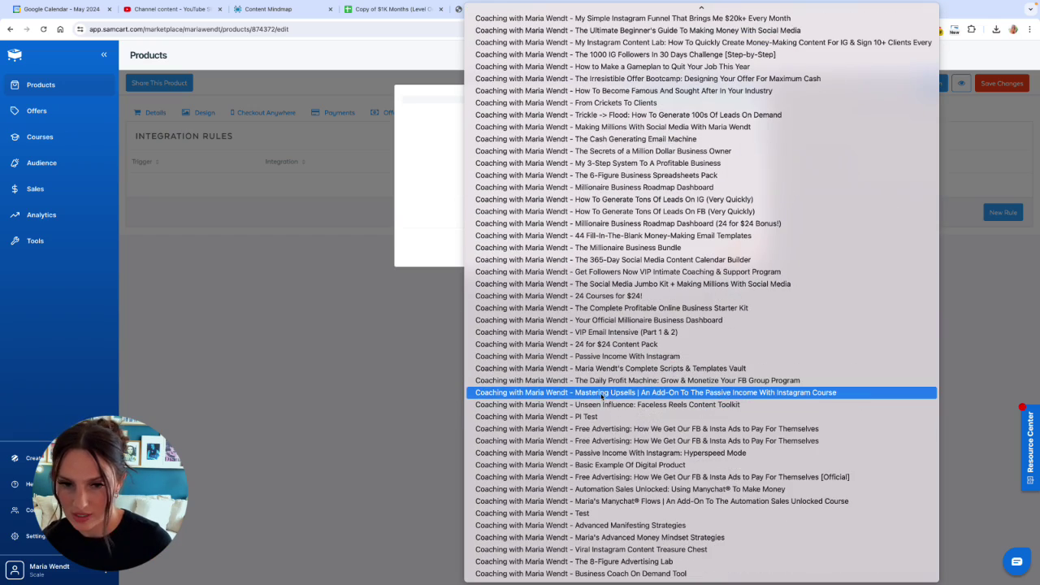
{"action": "scroll", "coordinate": [582, 333], "scroll_direction": "up", "scroll_amount": 10}
{"action": "scroll", "coordinate": [582, 333], "scroll_direction": "down", "scroll_amount": 10}
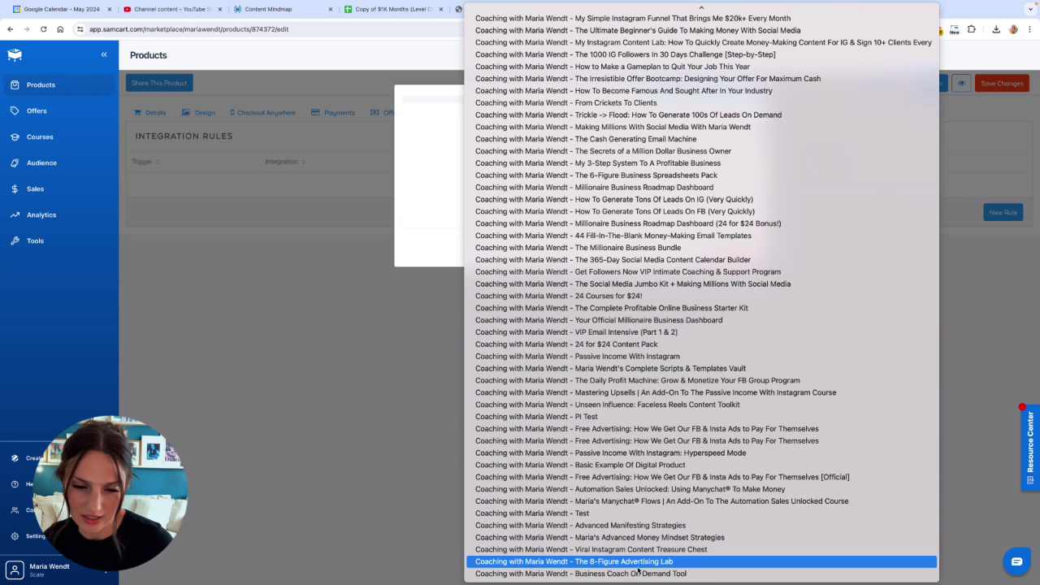
{"action": "left_click", "coordinate": [640, 573]}
{"action": "left_click", "coordinate": [733, 244]}
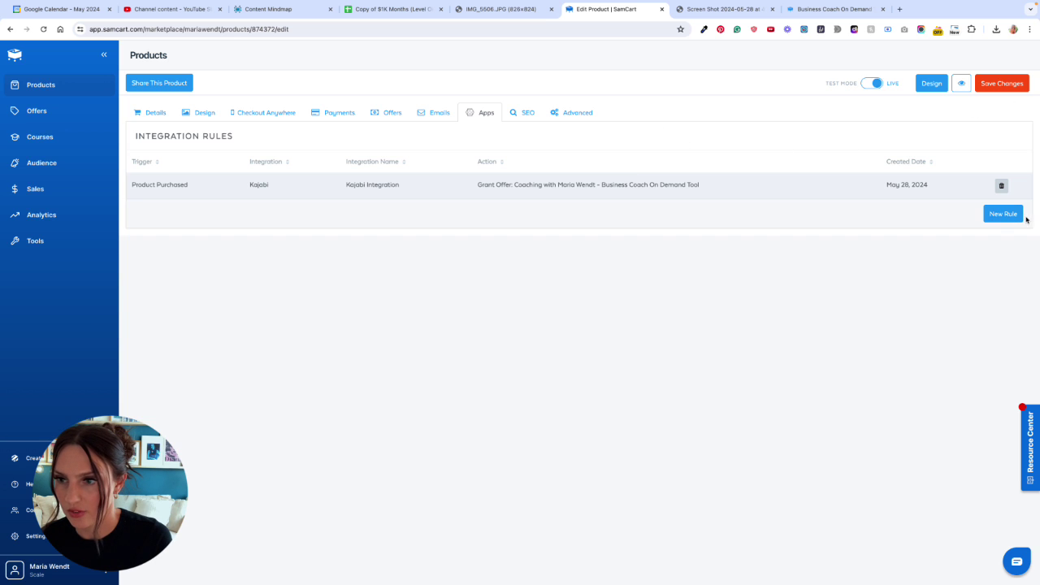
- Start a second integration rule using Kajabi Integration with the Grant Offer action
{"action": "left_click", "coordinate": [1020, 214]}
{"action": "left_click", "coordinate": [604, 190]}
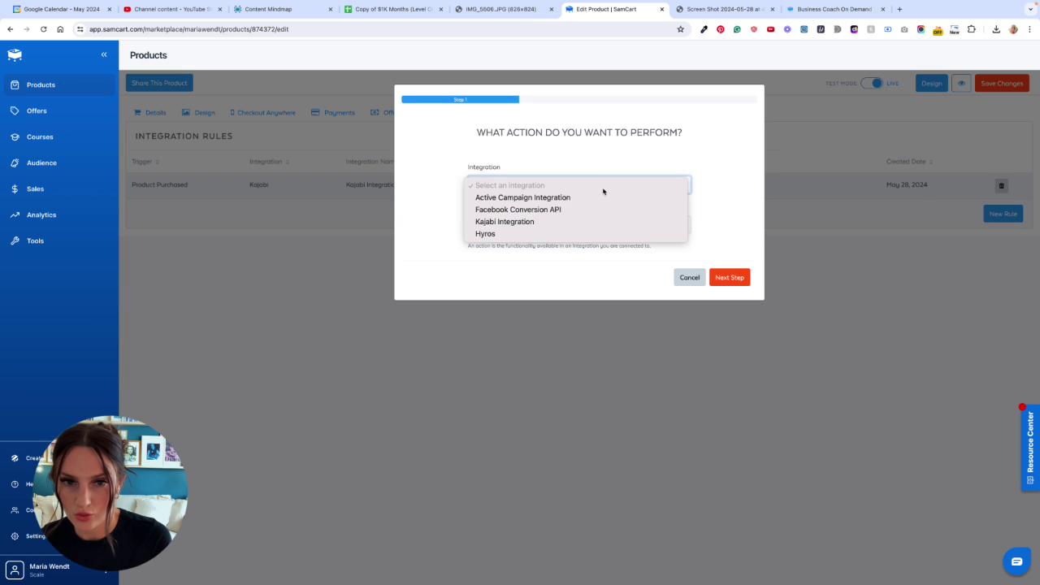
{"action": "left_click", "coordinate": [586, 221]}
{"action": "left_click", "coordinate": [571, 228]}
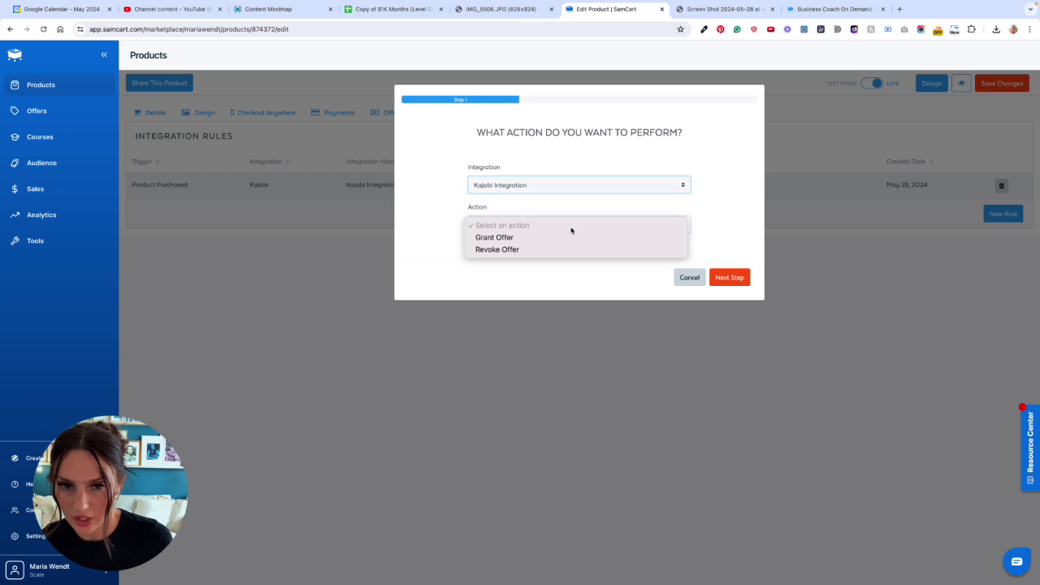
{"action": "left_click", "coordinate": [567, 241]}
{"action": "left_click", "coordinate": [731, 278]}
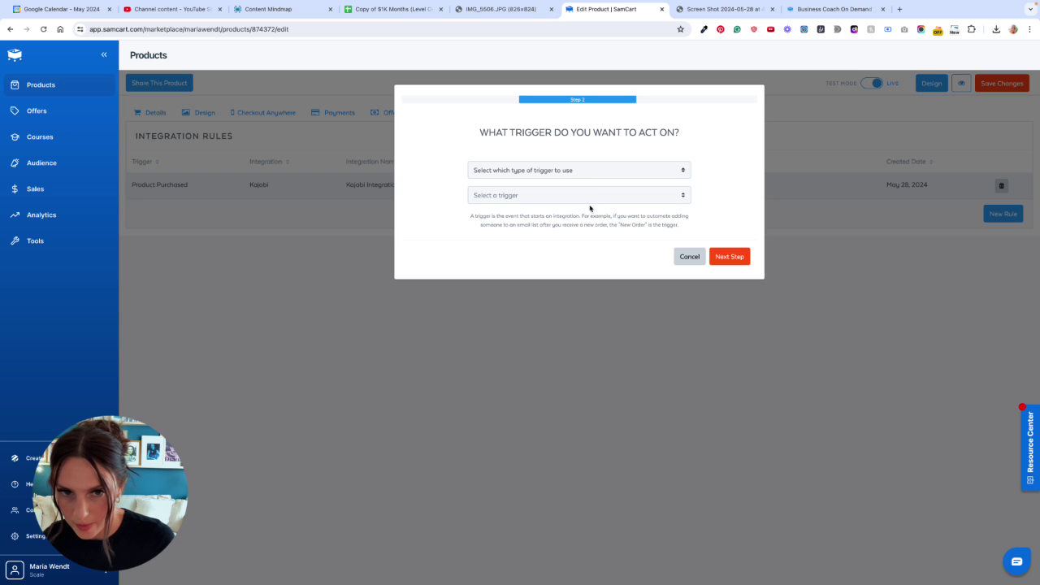
{"action": "left_click", "coordinate": [580, 172]}
{"action": "left_click", "coordinate": [577, 186]}
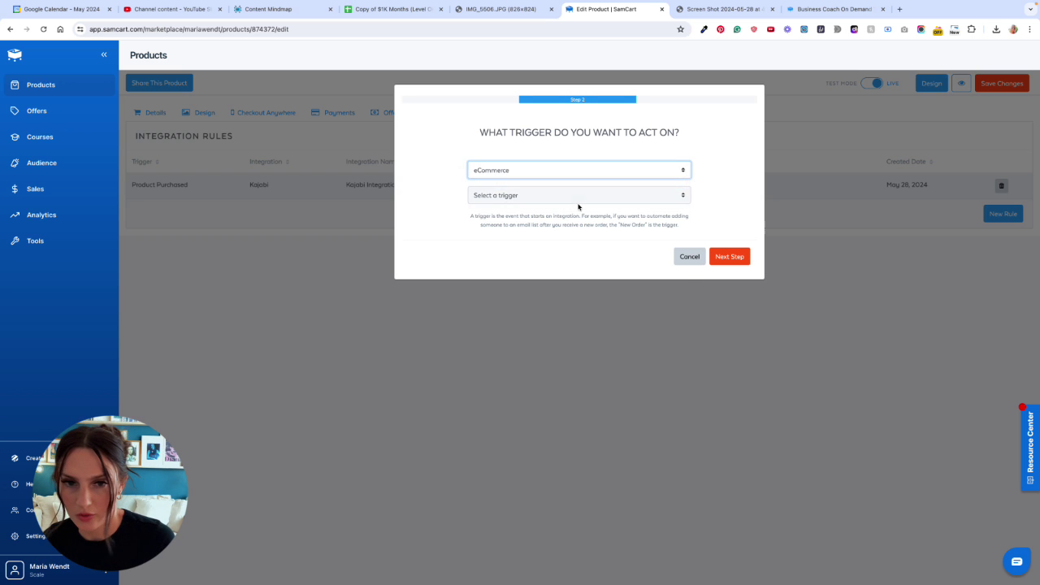
{"action": "left_click", "coordinate": [578, 199]}
{"action": "left_click", "coordinate": [673, 246]}
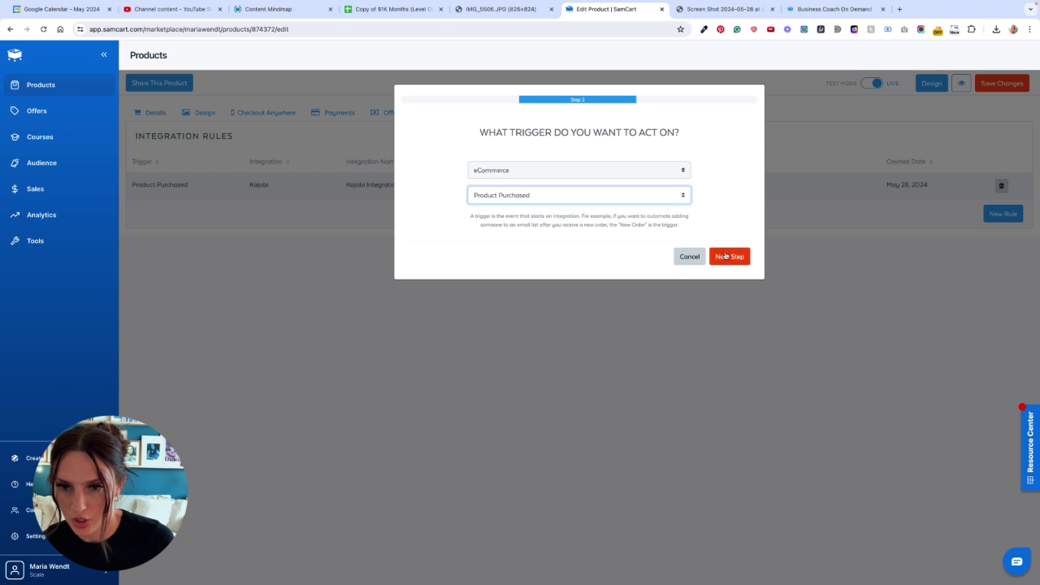
{"action": "left_click", "coordinate": [720, 252]}
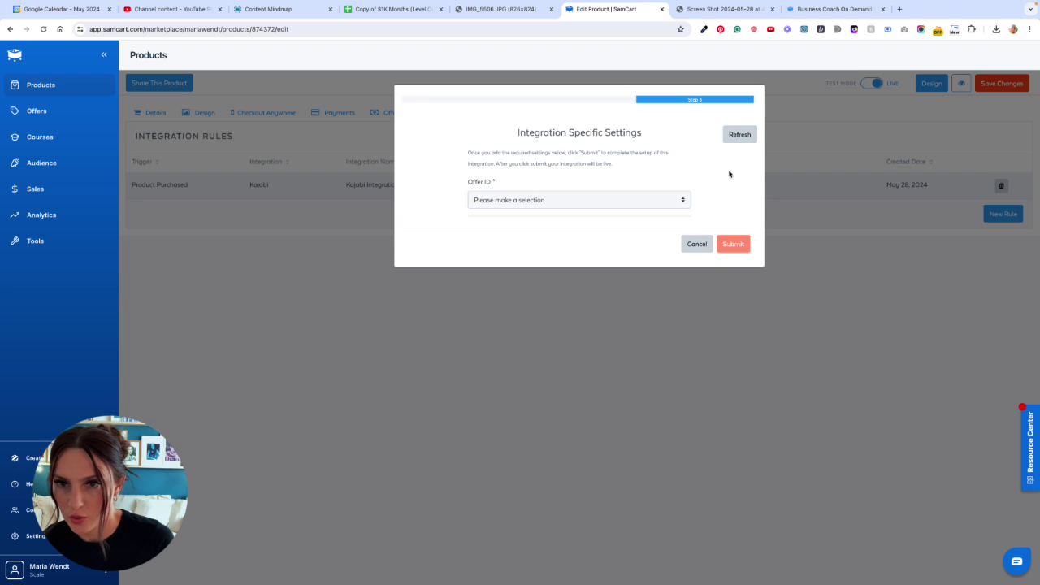
{"action": "left_click", "coordinate": [697, 245]}
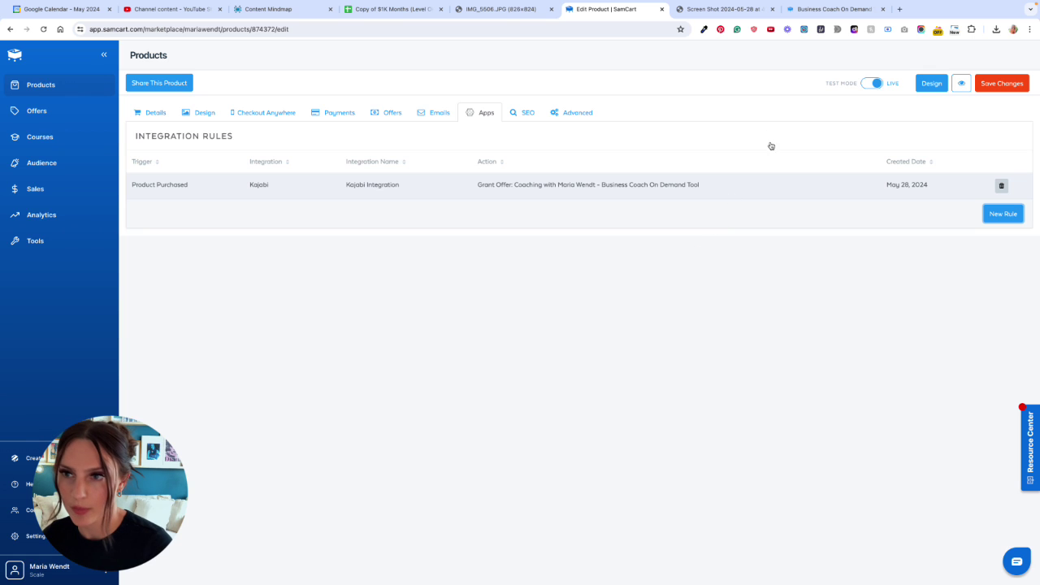
- Save the product changes, preview the live checkout page and return to the product editor
{"action": "left_click", "coordinate": [1014, 85]}
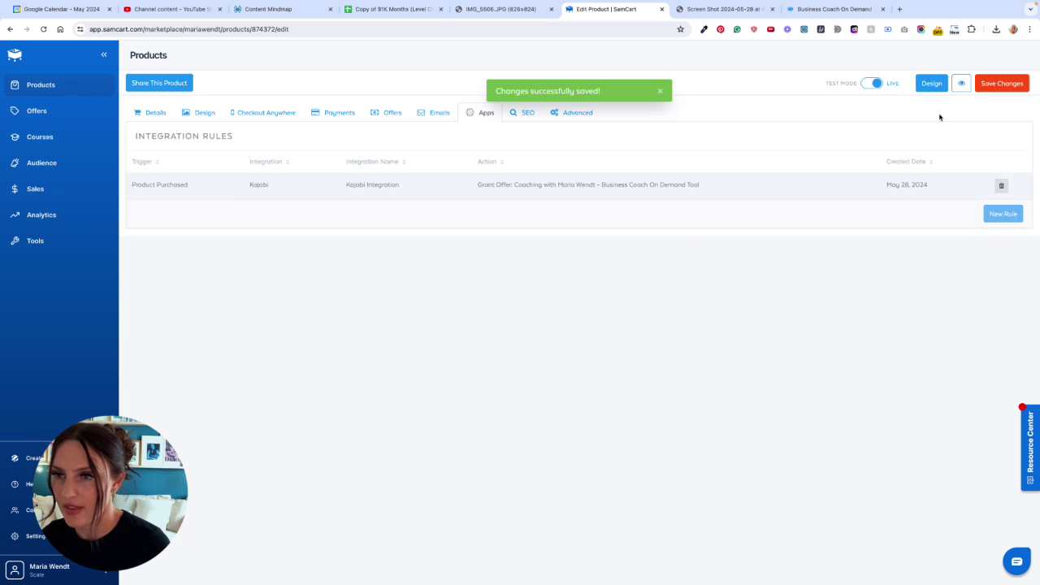
{"action": "left_click", "coordinate": [961, 83]}
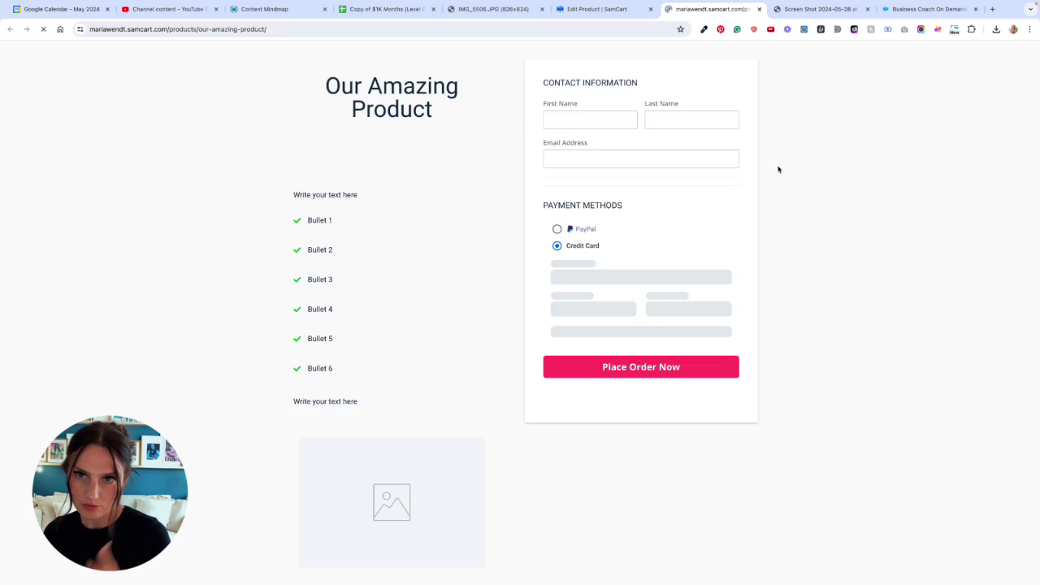
{"action": "left_click", "coordinate": [598, 9]}
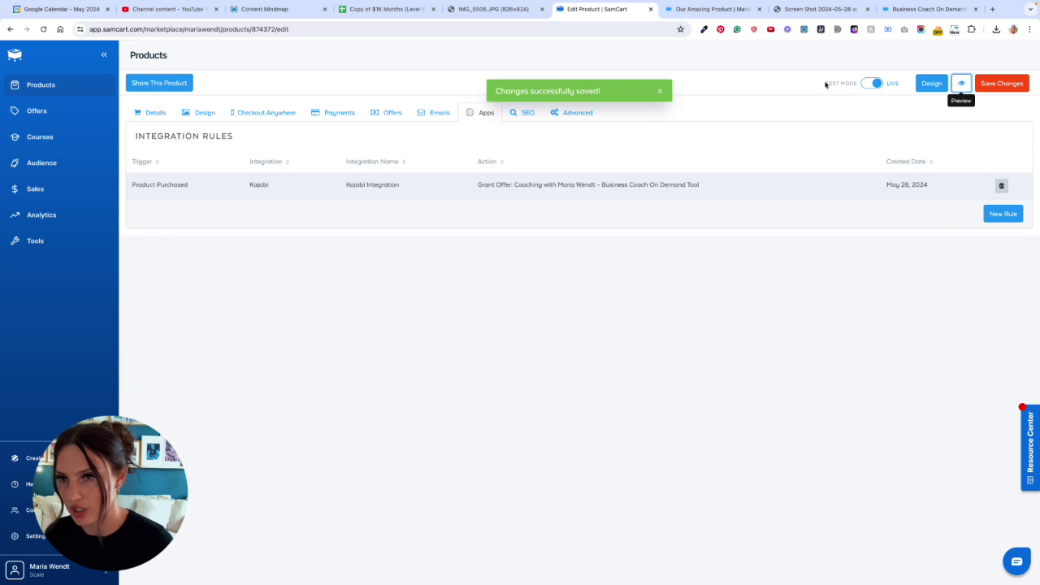
- Switch the product to test mode, save it and preview the checkout page, highlighting the test card number in the banner
{"action": "left_click", "coordinate": [871, 85]}
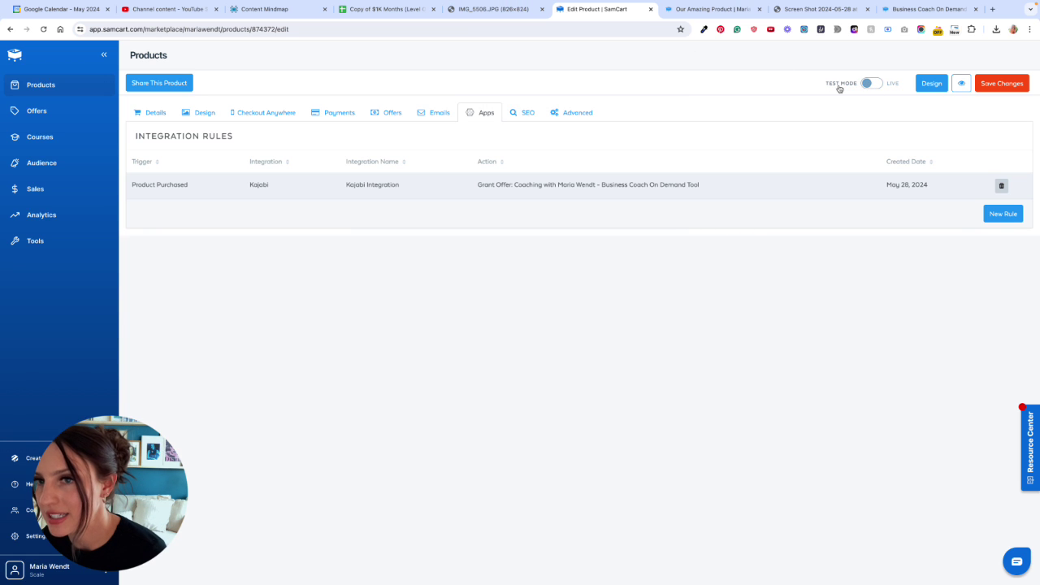
{"action": "left_click", "coordinate": [999, 85]}
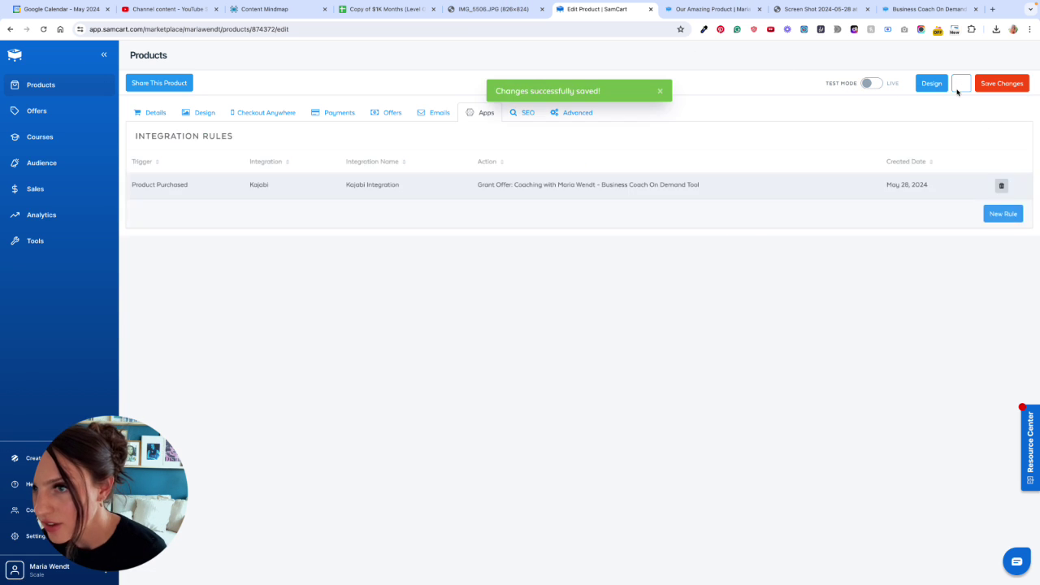
{"action": "left_click", "coordinate": [960, 83]}
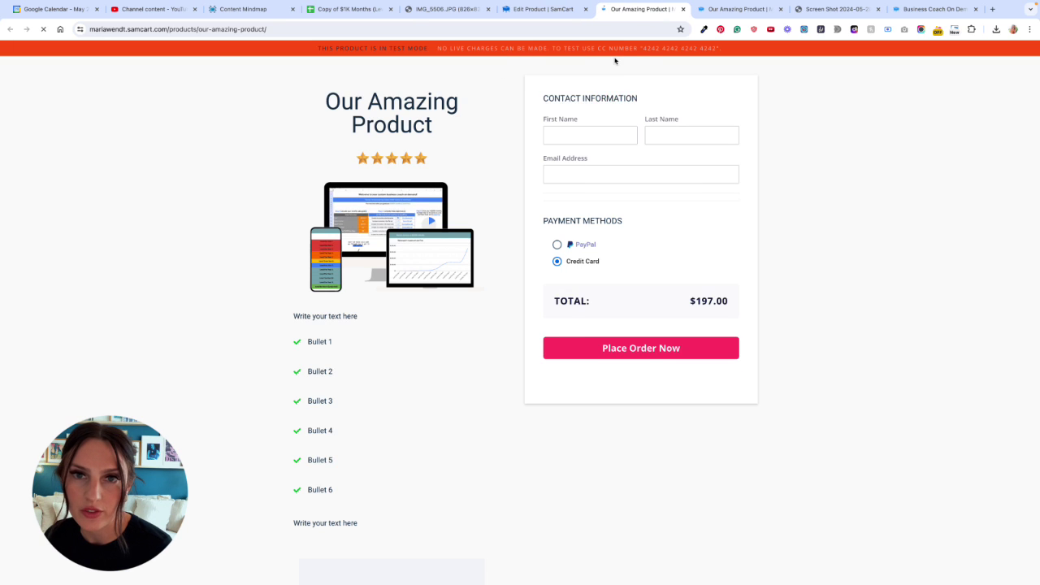
{"action": "left_click_drag", "start_coordinate": [644, 51], "coordinate": [716, 49]}
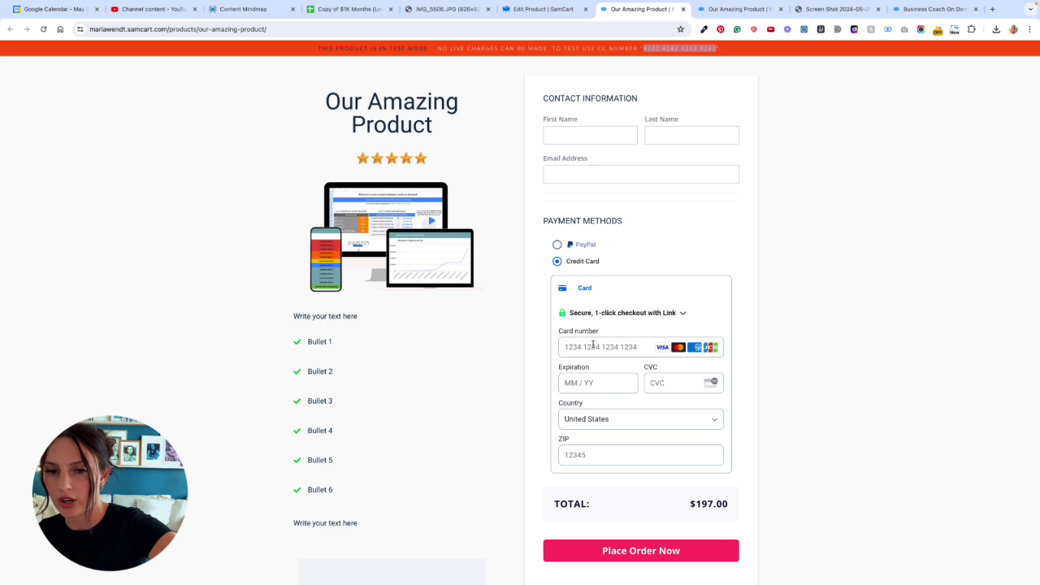
{"action": "left_click", "coordinate": [536, 10]}
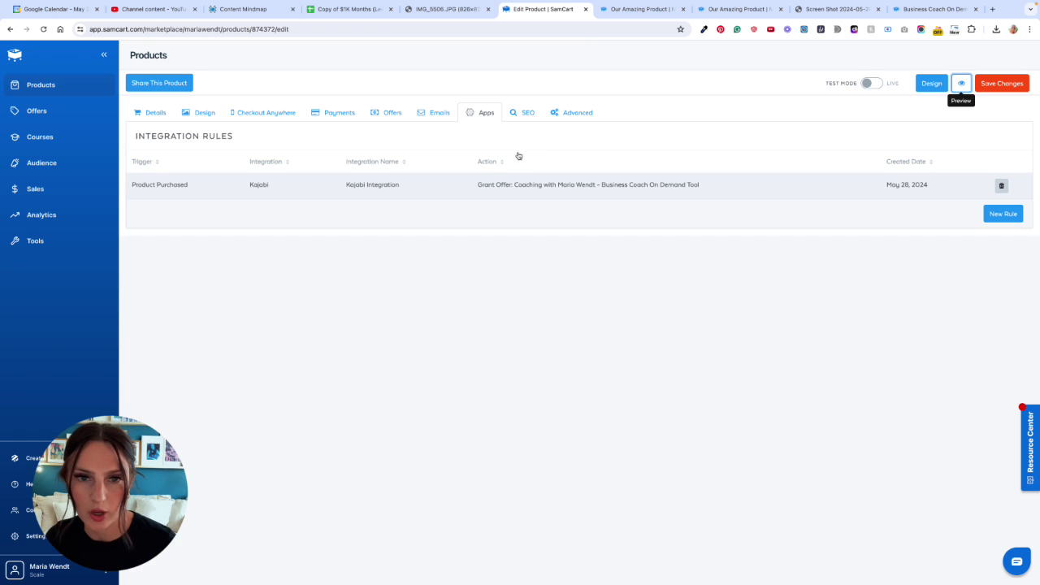
- Enable the Billing Address, Shipping Address and Email Confirmation fields on the checkout form and publish the design
{"action": "left_click", "coordinate": [203, 112]}
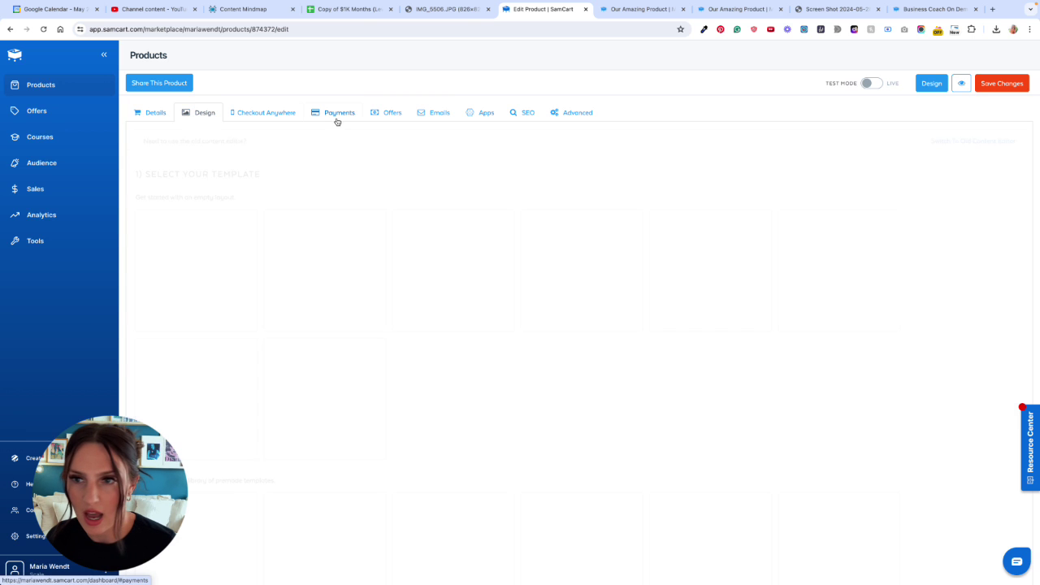
{"action": "left_click", "coordinate": [933, 88]}
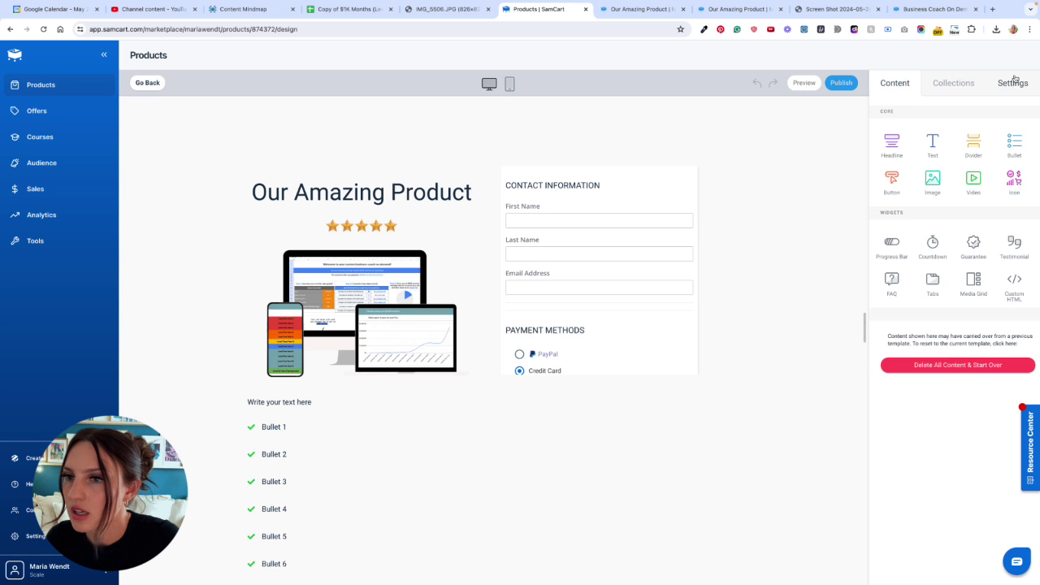
{"action": "left_click", "coordinate": [1013, 82]}
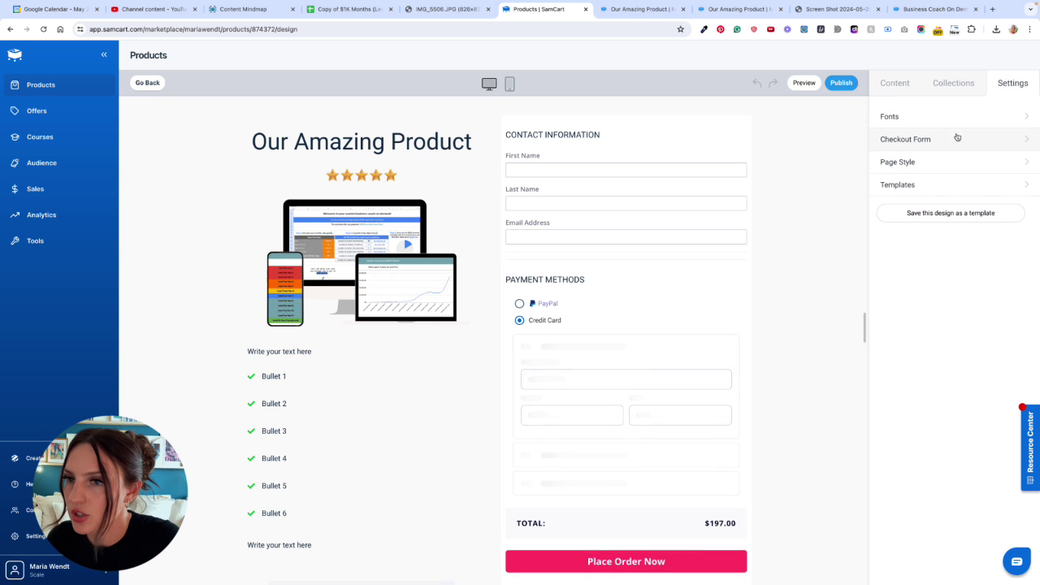
{"action": "left_click", "coordinate": [959, 136]}
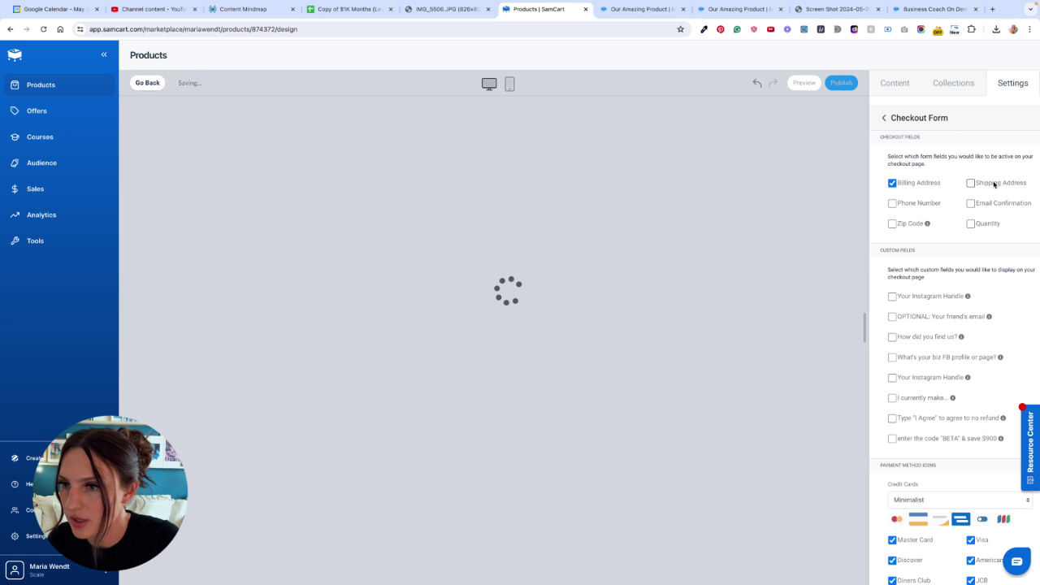
{"action": "left_click", "coordinate": [994, 184]}
{"action": "scroll", "coordinate": [979, 163], "scroll_direction": "down", "scroll_amount": 1}
{"action": "left_click", "coordinate": [987, 148]}
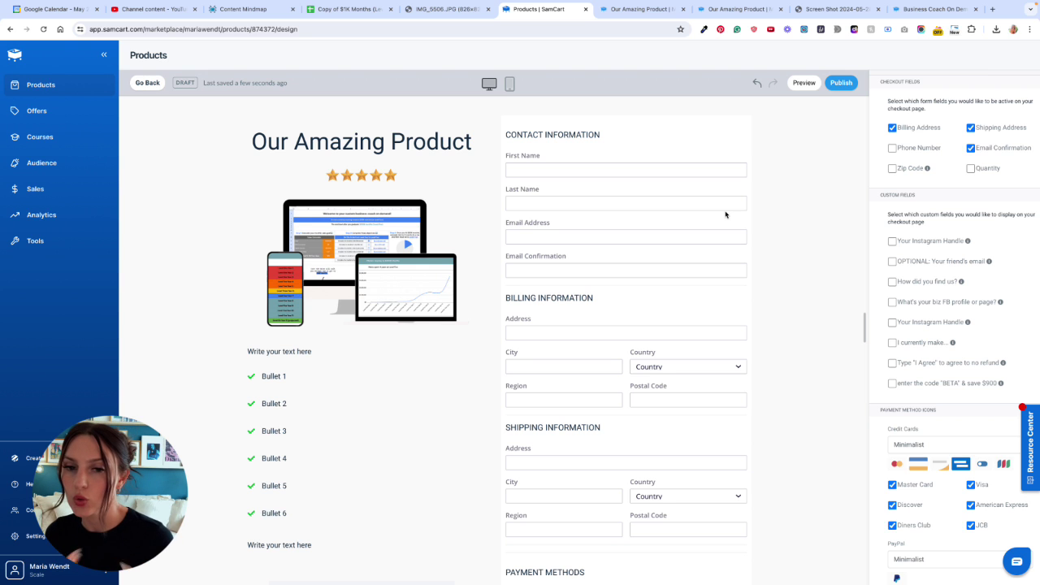
{"action": "left_click", "coordinate": [841, 82]}
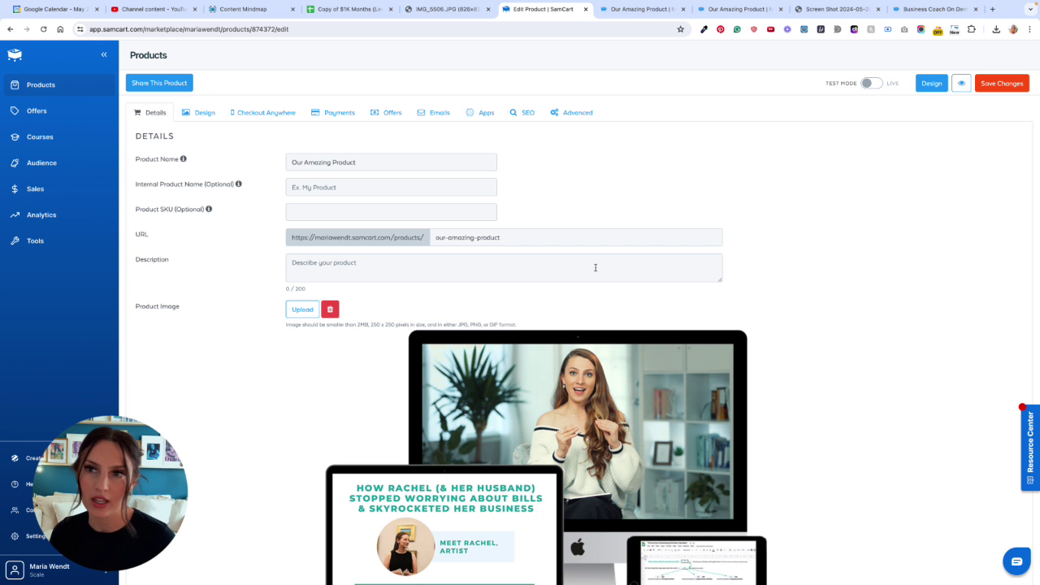
- Reopen the page designer and review the billing, shipping and payment sections of the checkout form
{"action": "left_click", "coordinate": [928, 85]}
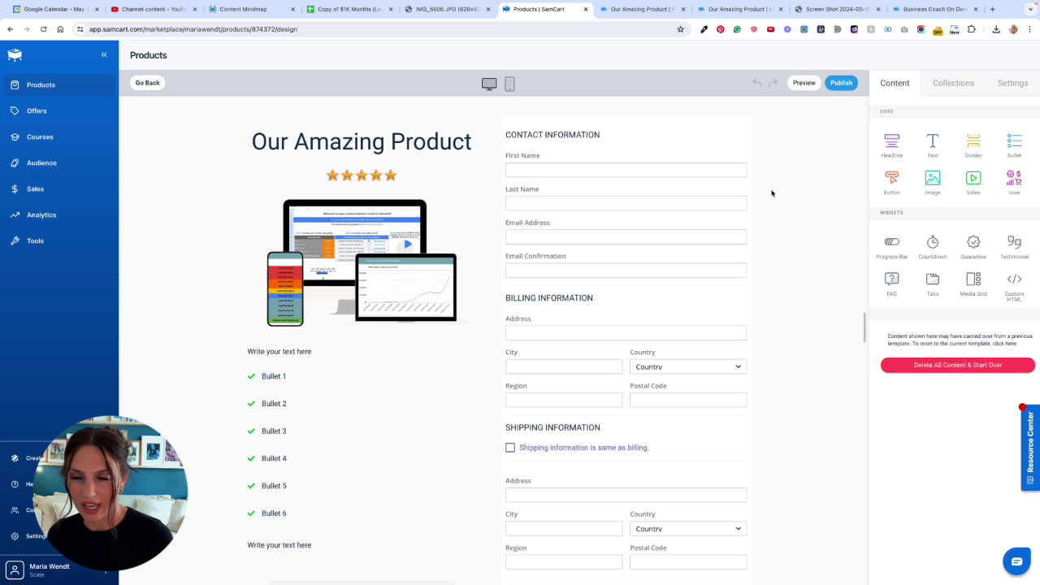
{"action": "scroll", "coordinate": [979, 221], "scroll_direction": "down", "scroll_amount": 2}
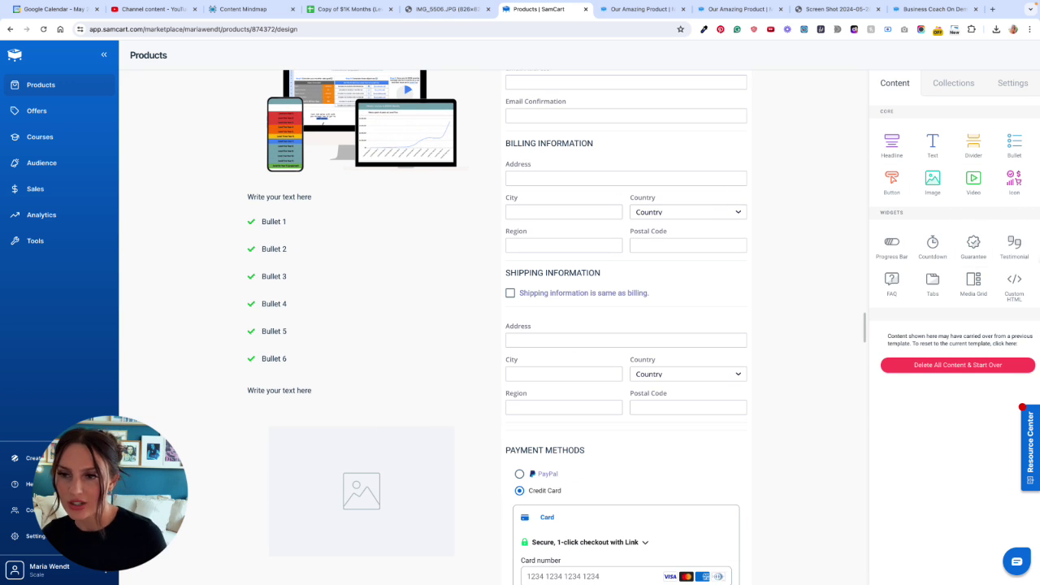
{"action": "scroll", "coordinate": [381, 286], "scroll_direction": "up", "scroll_amount": 2}
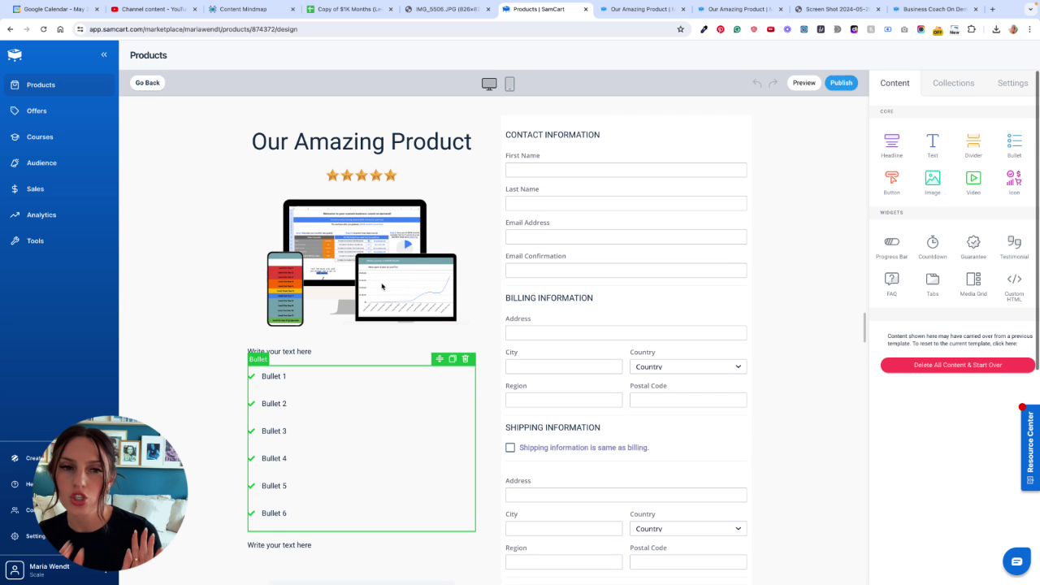